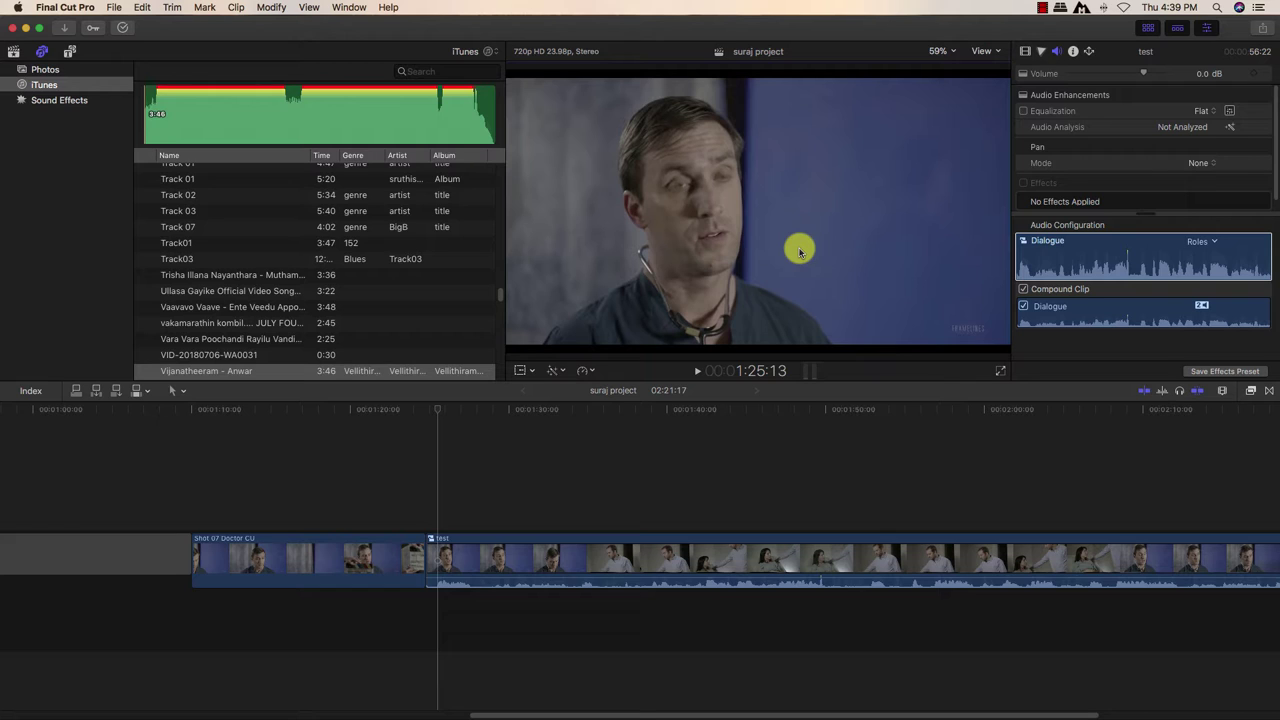
Step: Listen to the start of the test compound clip and run the audio analysis on its dialogue
{"action": "key", "text": "space"}
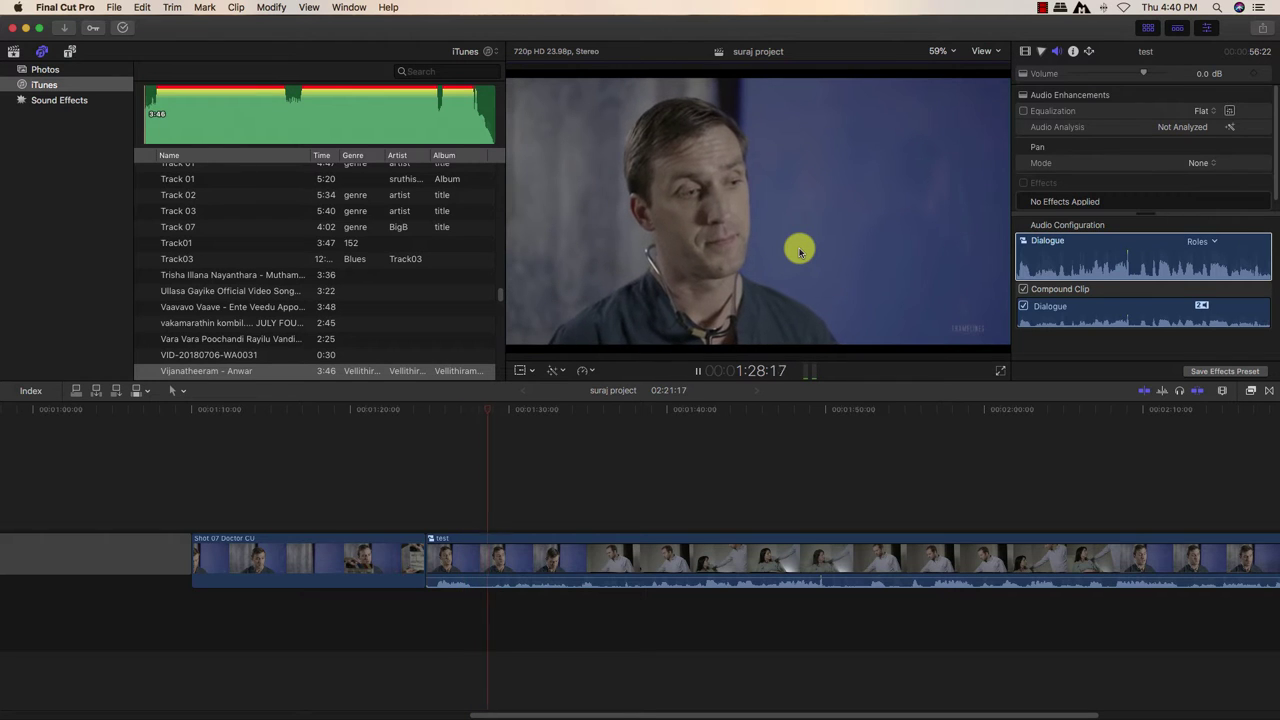
{"action": "key", "text": "space"}
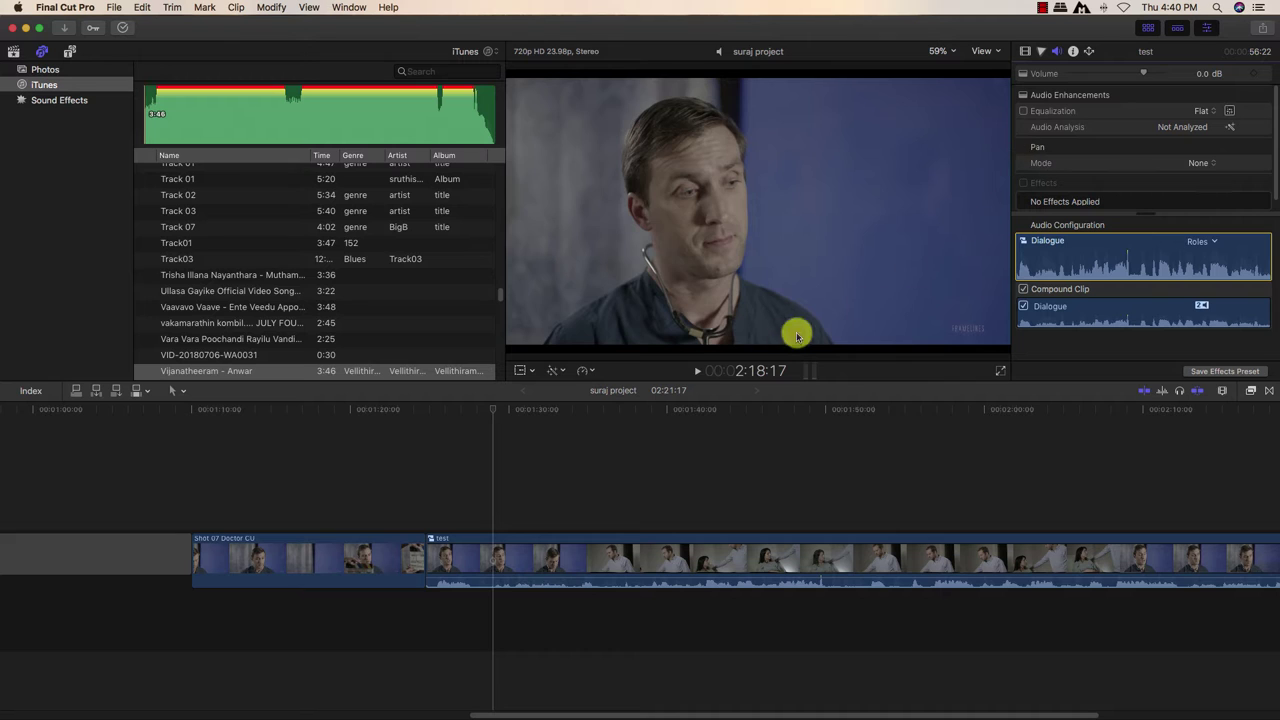
{"action": "left_click", "coordinate": [548, 553]}
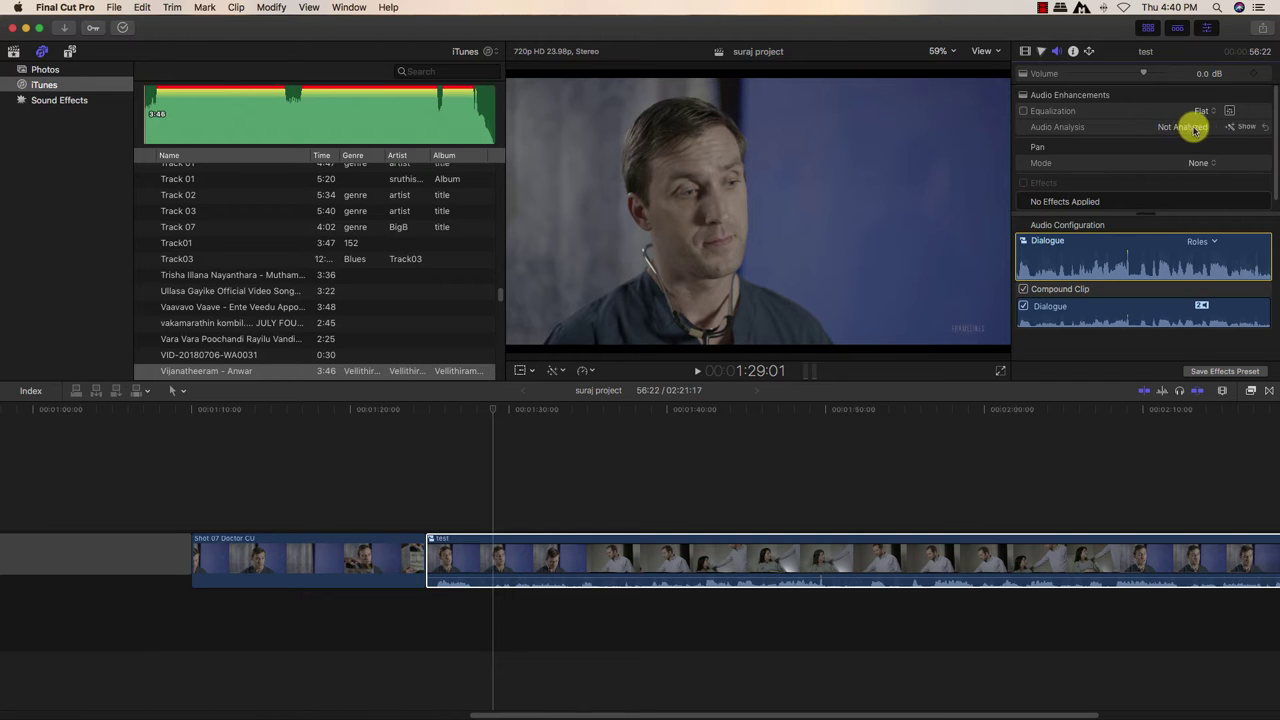
{"action": "left_click", "coordinate": [1245, 128]}
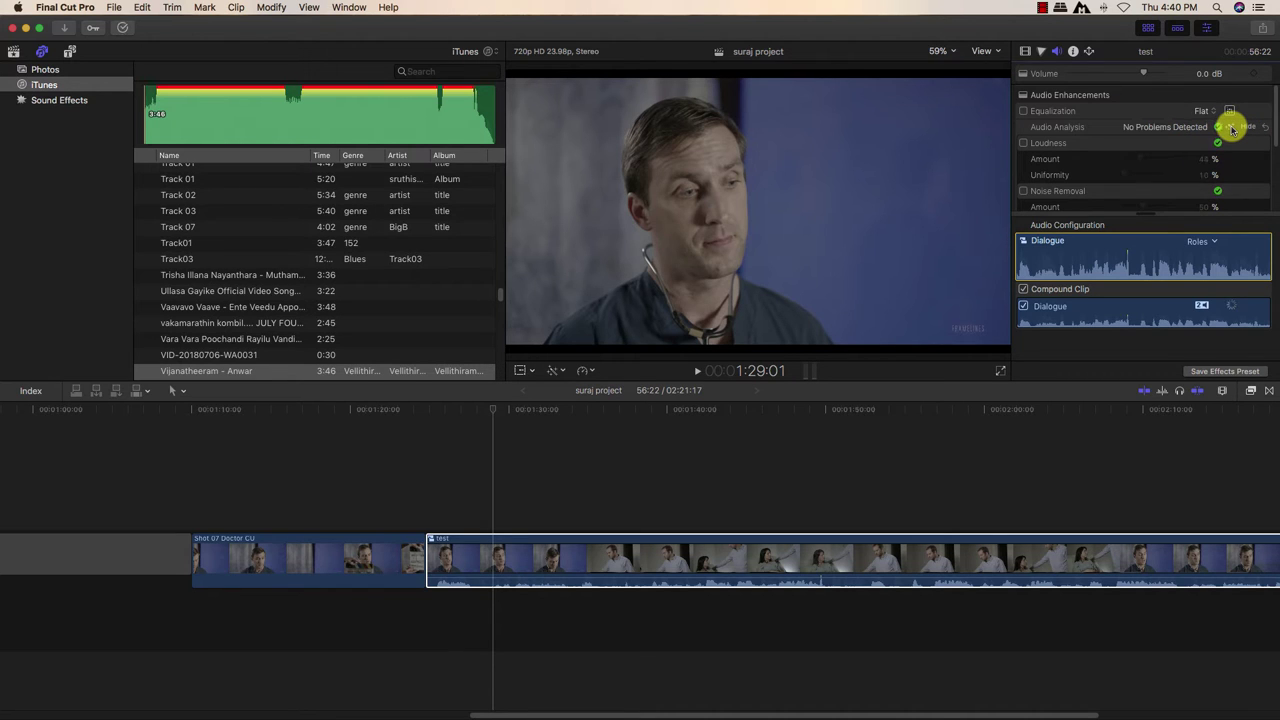
{"action": "scroll", "coordinate": [1276, 140], "scroll_direction": "down", "scroll_amount": 2}
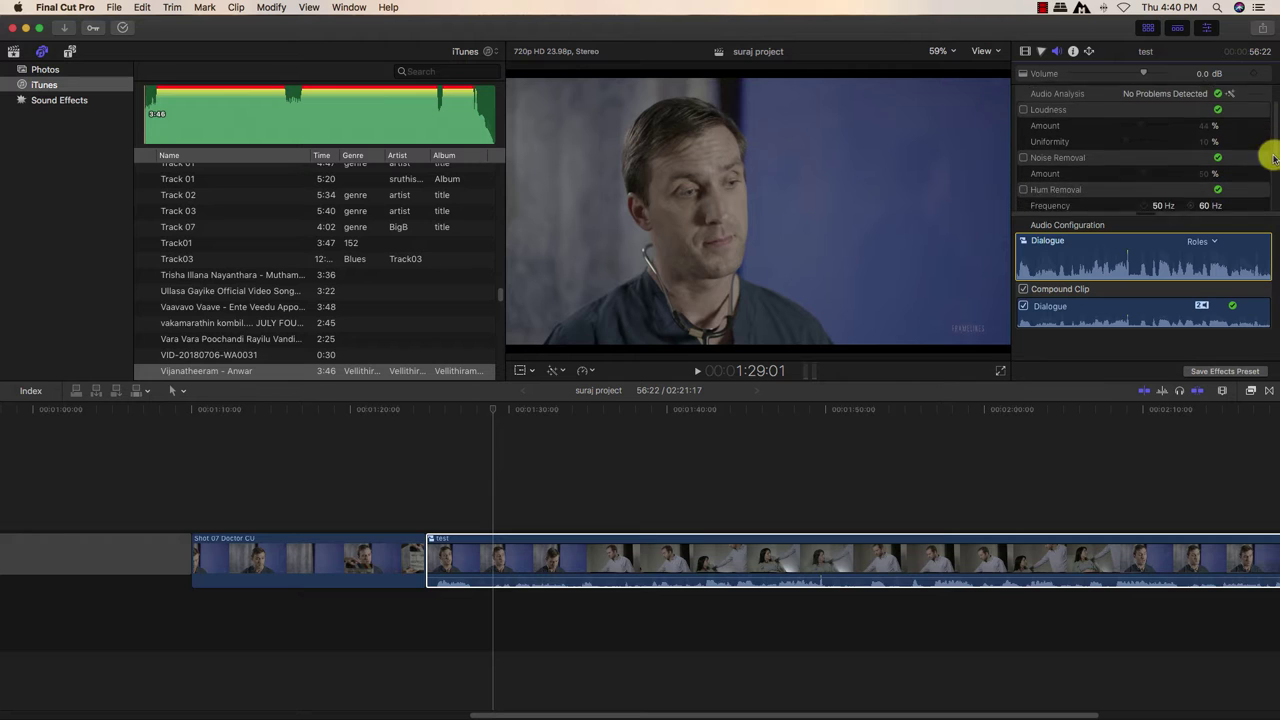
{"action": "scroll", "coordinate": [1276, 146], "scroll_direction": "down", "scroll_amount": 4}
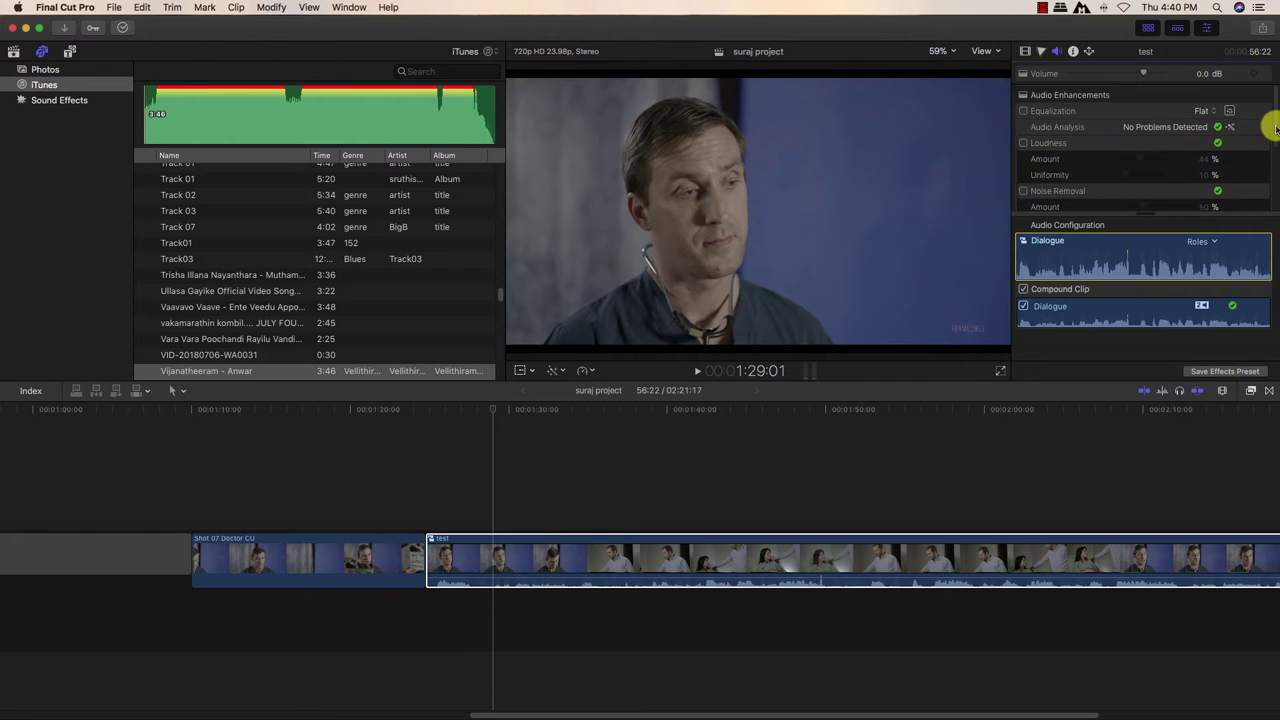
{"action": "scroll", "coordinate": [1274, 166], "scroll_direction": "up", "scroll_amount": 2}
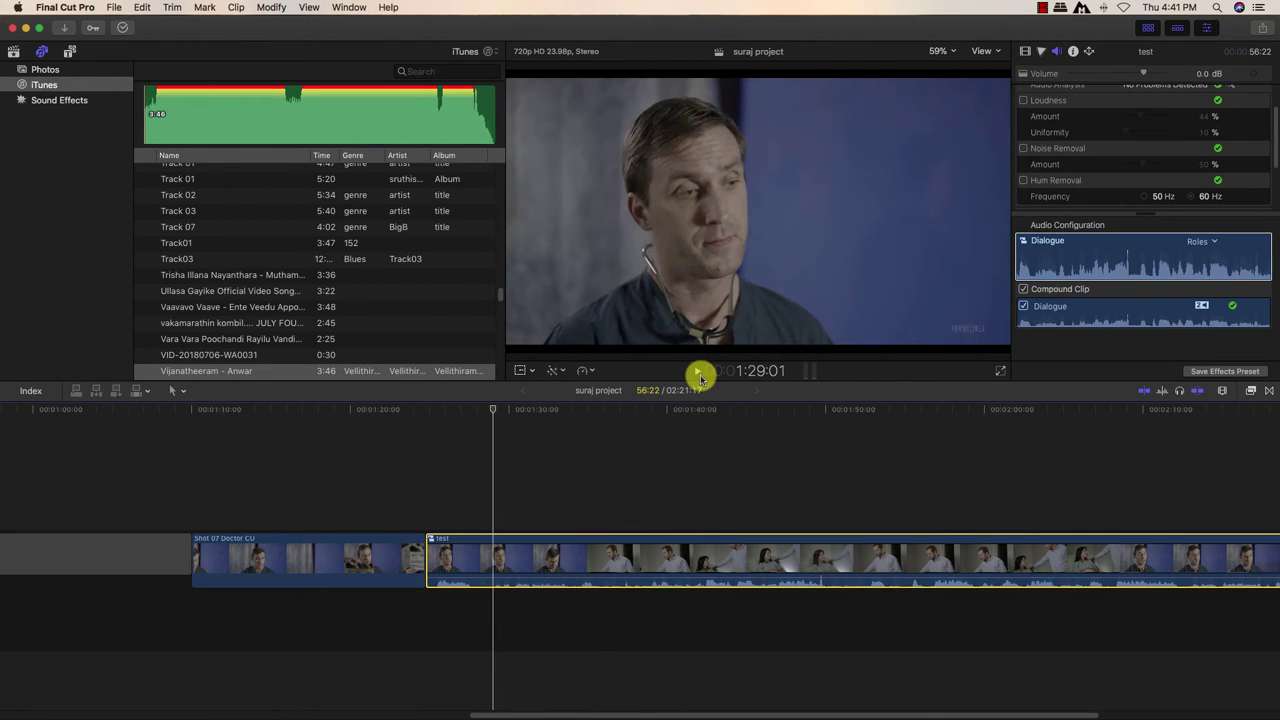
Step: Turn on Noise Removal for the test clip and compare its playback before and after, replaying from the clip's start
{"action": "left_click", "coordinate": [698, 371]}
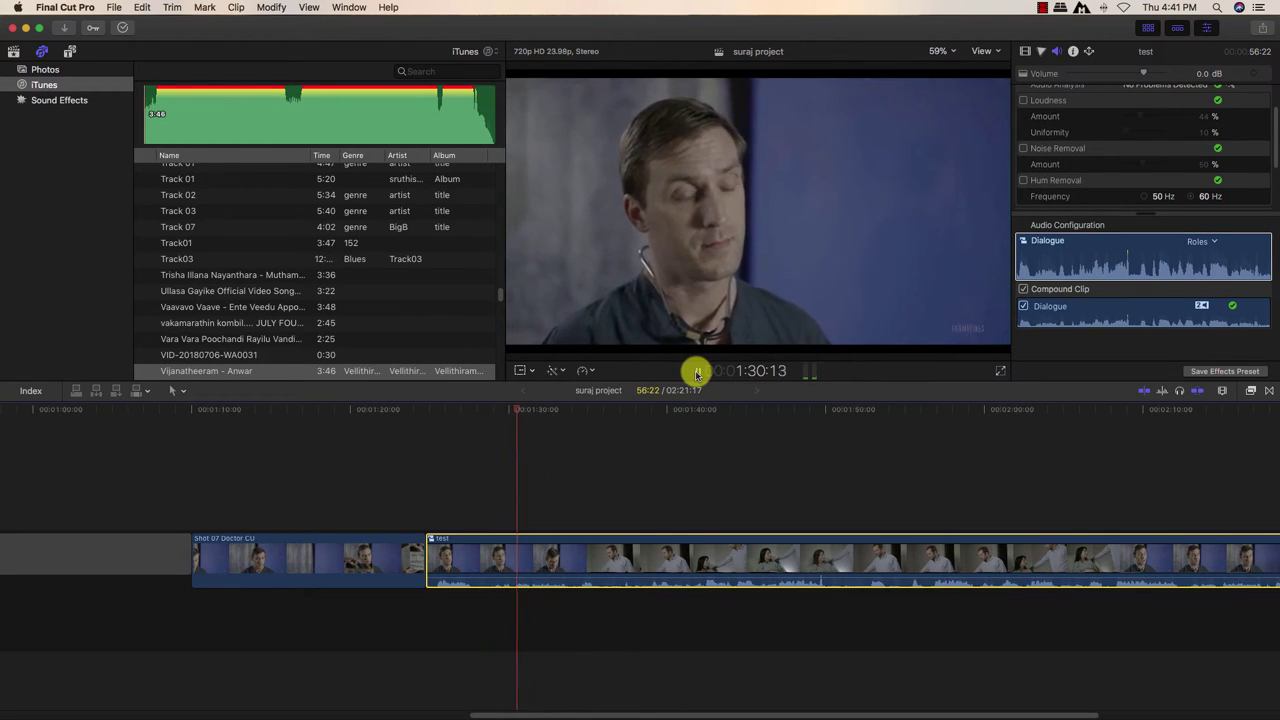
{"action": "left_click", "coordinate": [698, 371]}
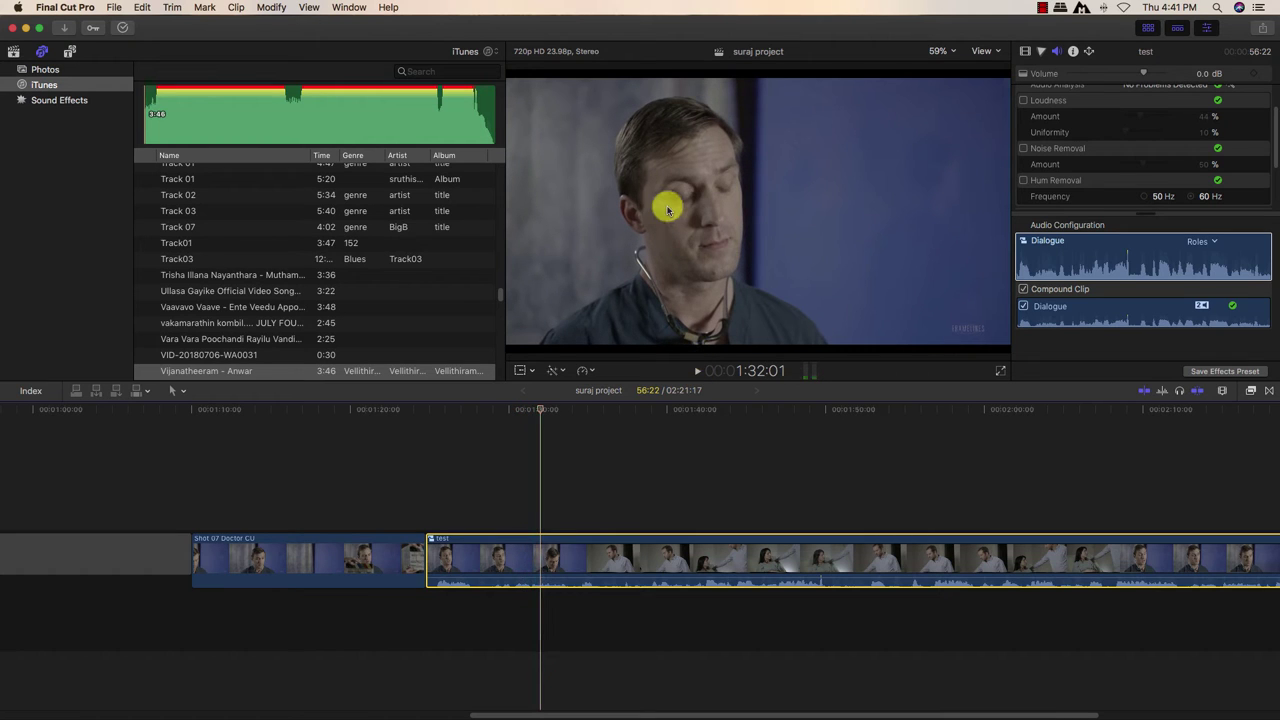
{"action": "left_click", "coordinate": [1023, 149]}
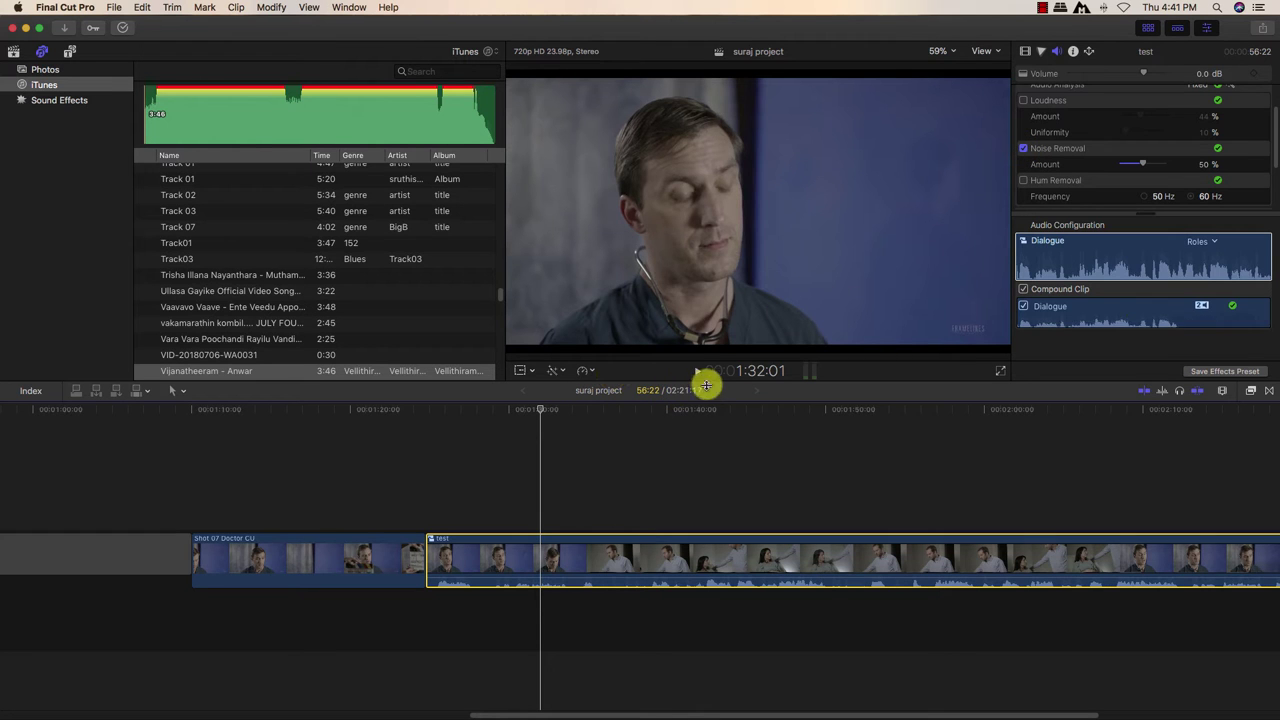
{"action": "left_click", "coordinate": [696, 371]}
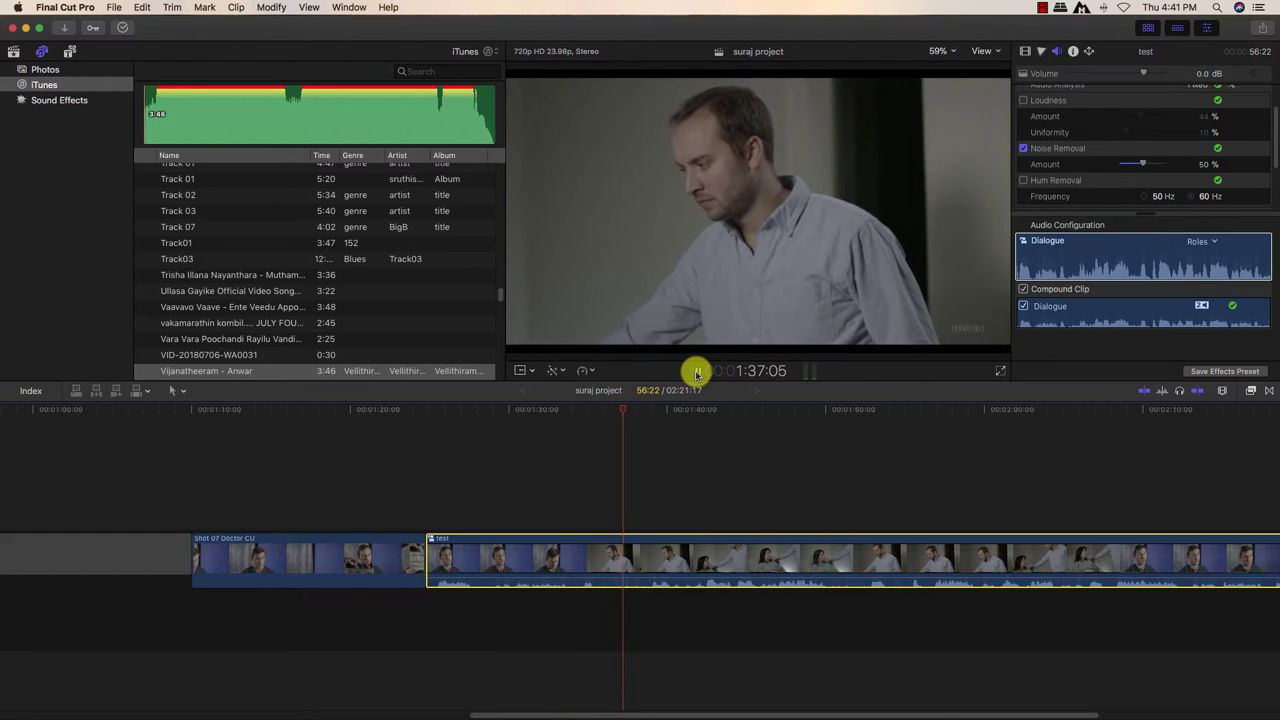
{"action": "left_click", "coordinate": [696, 371]}
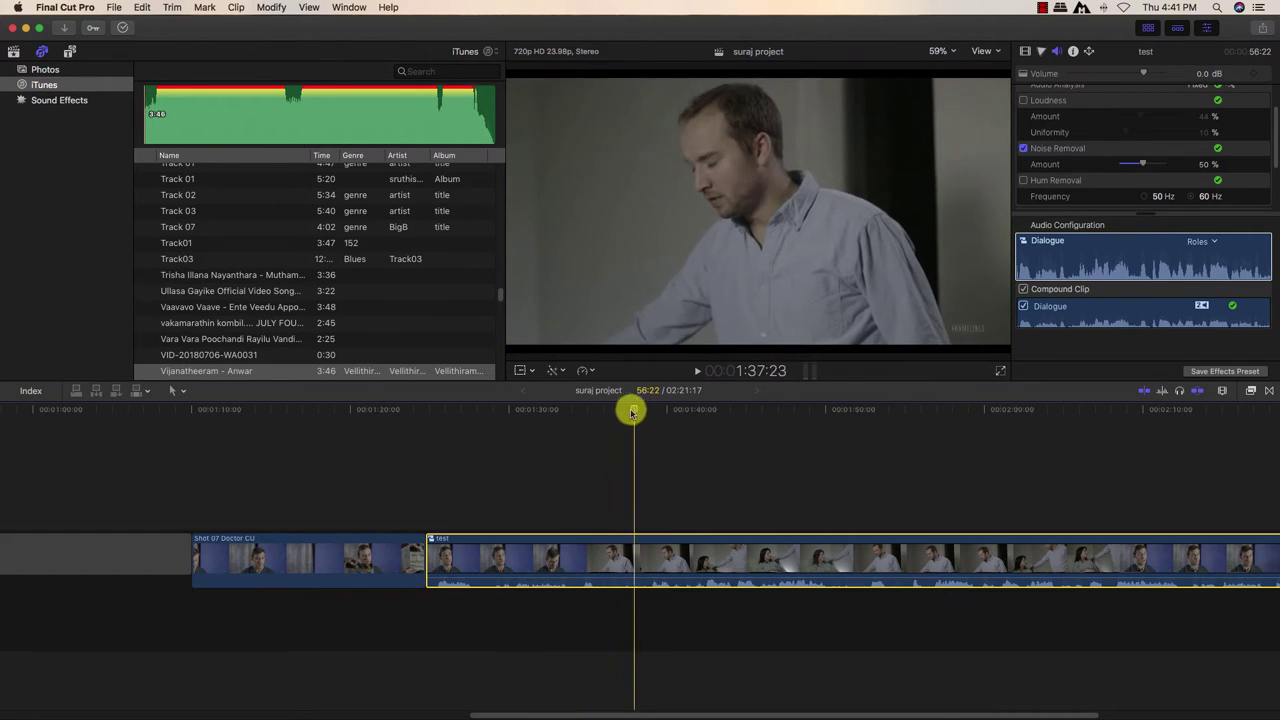
{"action": "left_click_drag", "start_coordinate": [631, 413], "coordinate": [425, 414]}
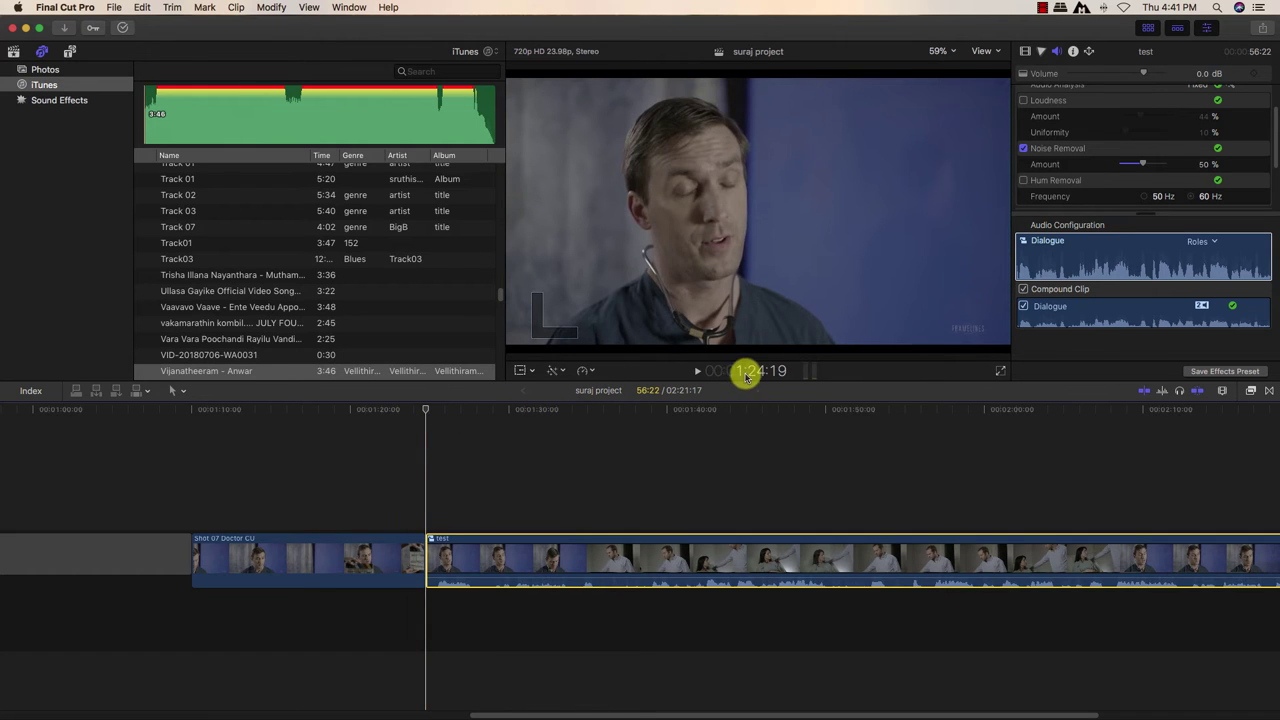
{"action": "left_click", "coordinate": [697, 371]}
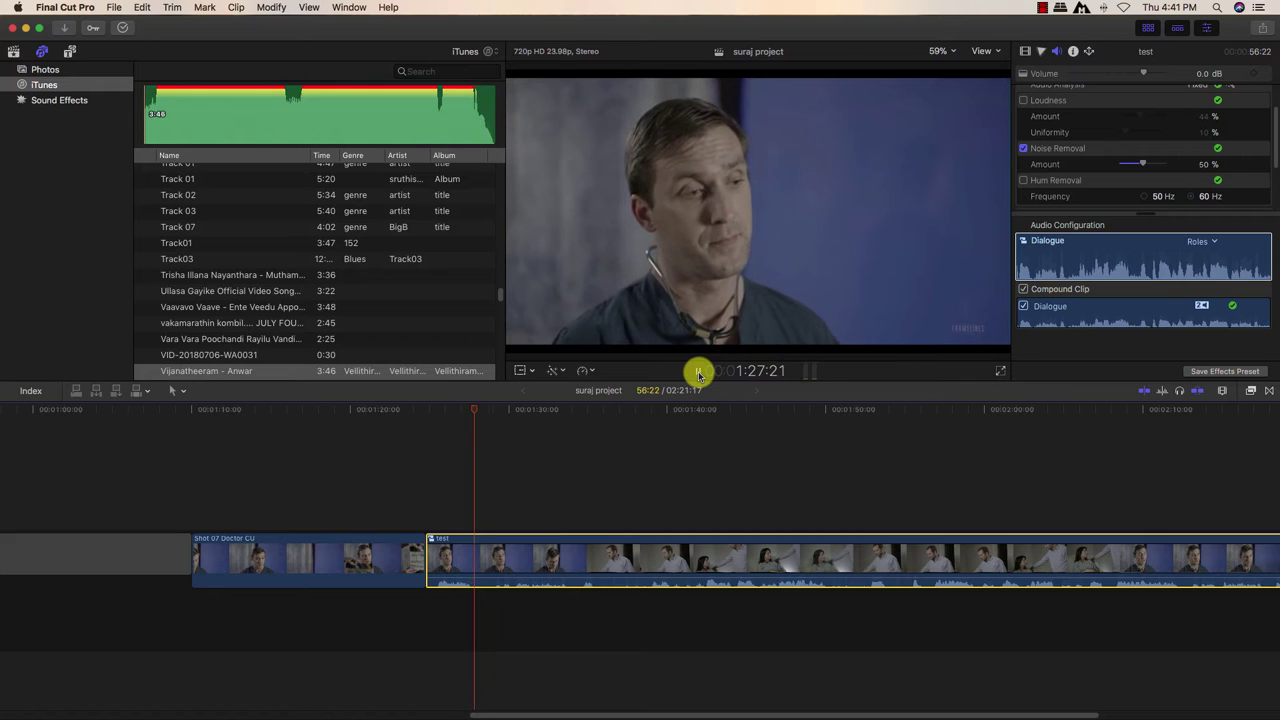
{"action": "left_click", "coordinate": [697, 371]}
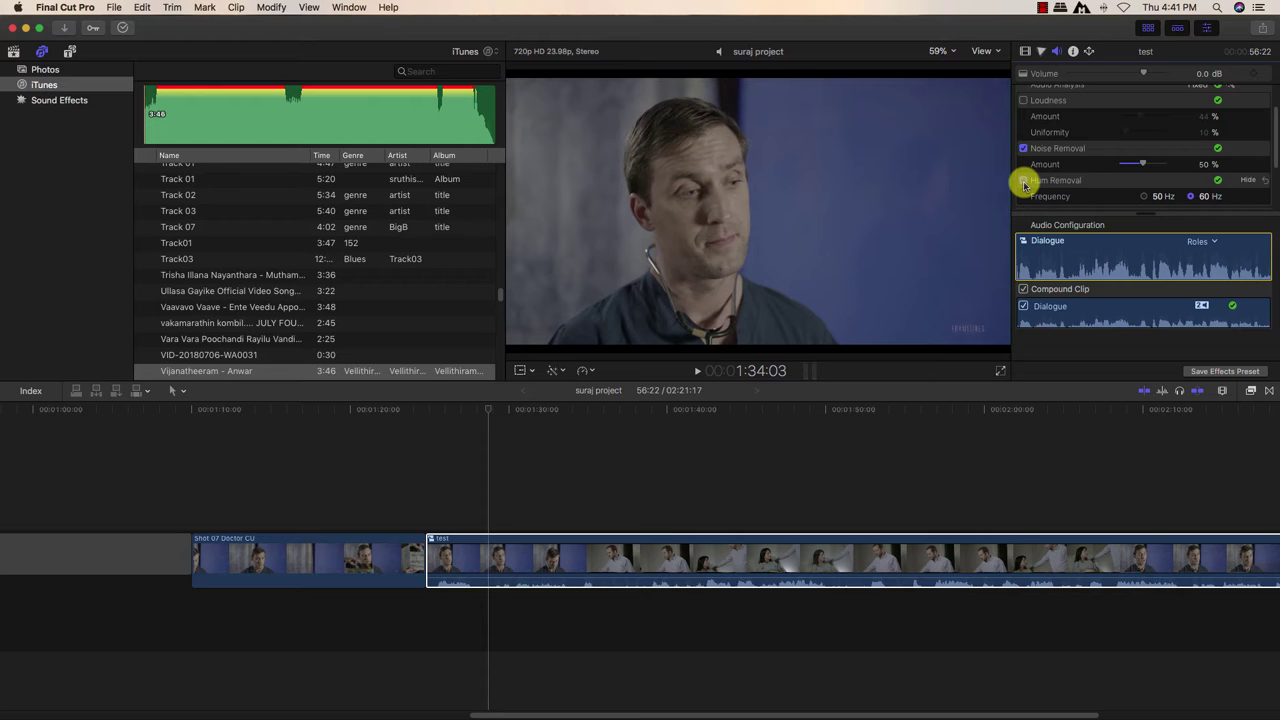
Step: Turn on Hum Removal for the test clip and play back its opening section
{"action": "left_click", "coordinate": [1023, 182]}
{"action": "left_click_drag", "start_coordinate": [510, 409], "coordinate": [443, 412]}
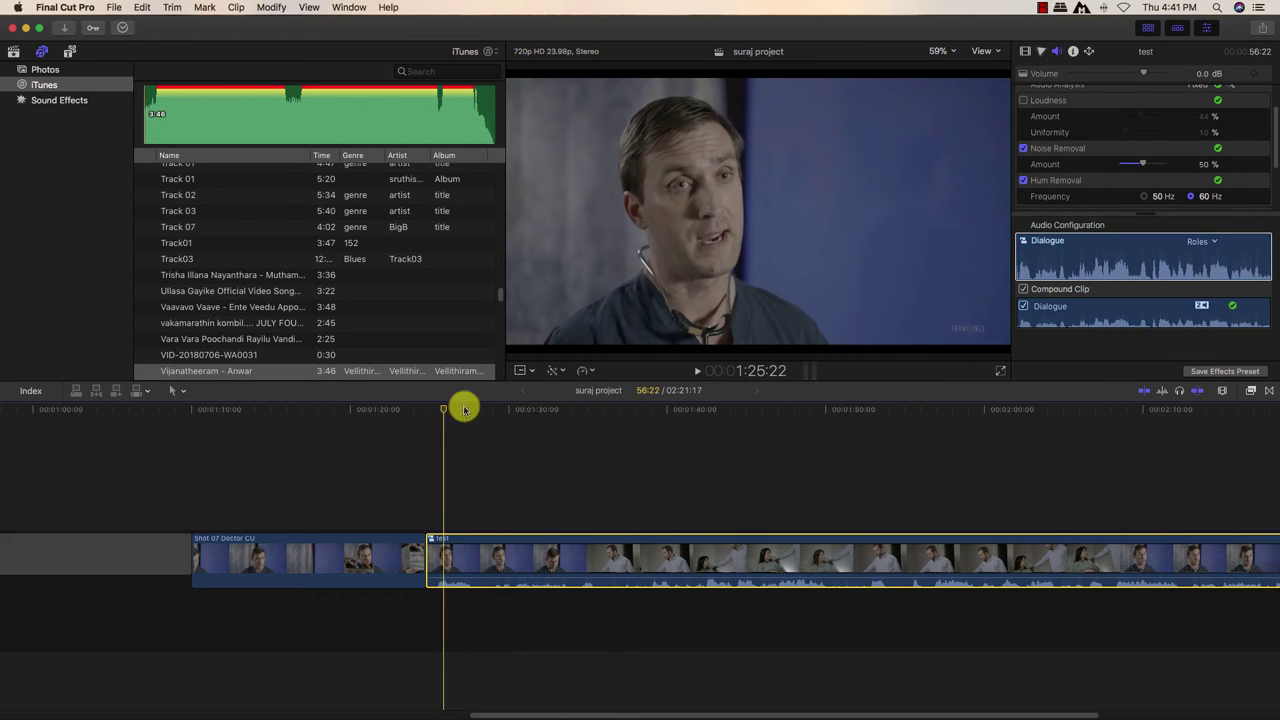
{"action": "left_click", "coordinate": [700, 372]}
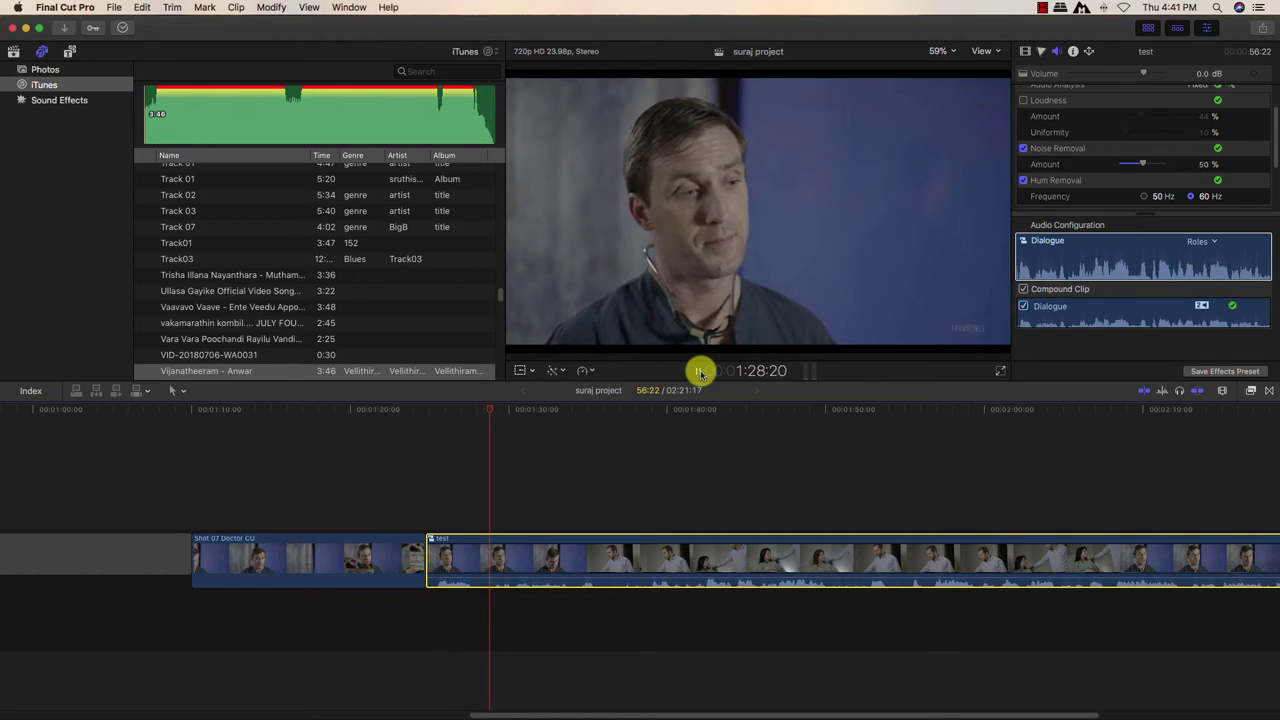
{"action": "left_click", "coordinate": [700, 372]}
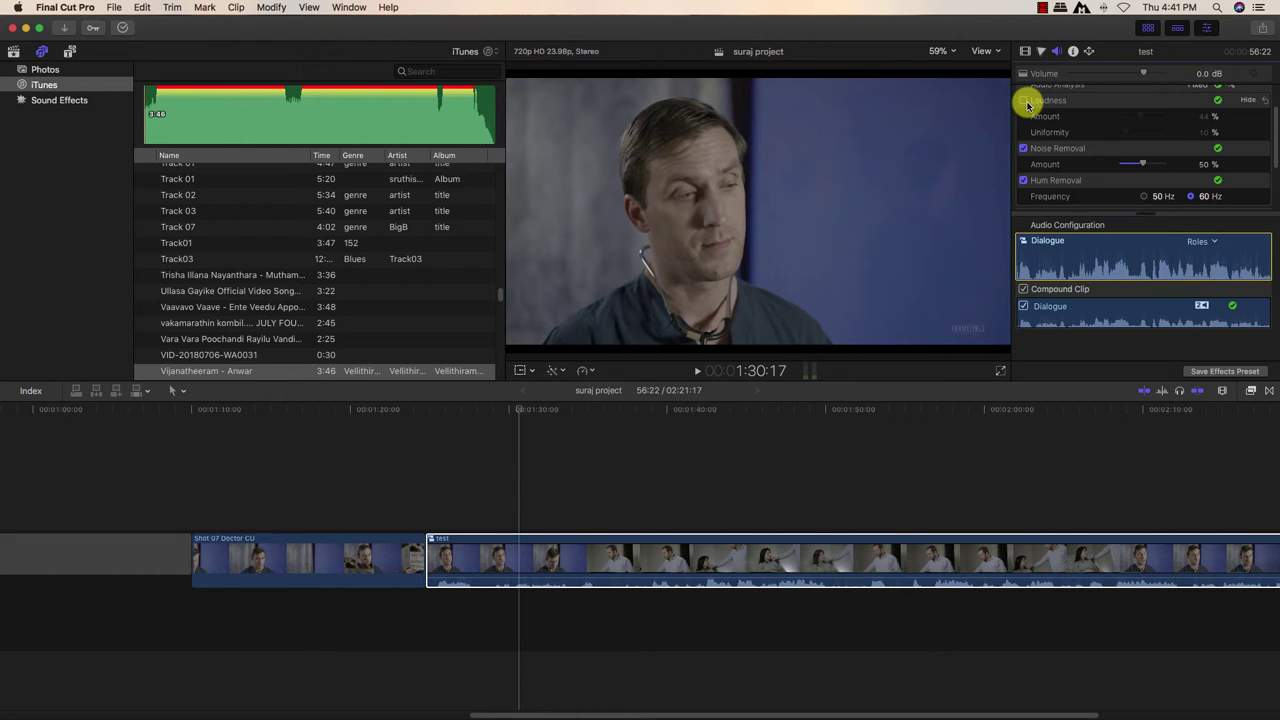
Step: Turn on Loudness for the test clip and listen to a short stretch of it
{"action": "left_click", "coordinate": [1024, 101]}
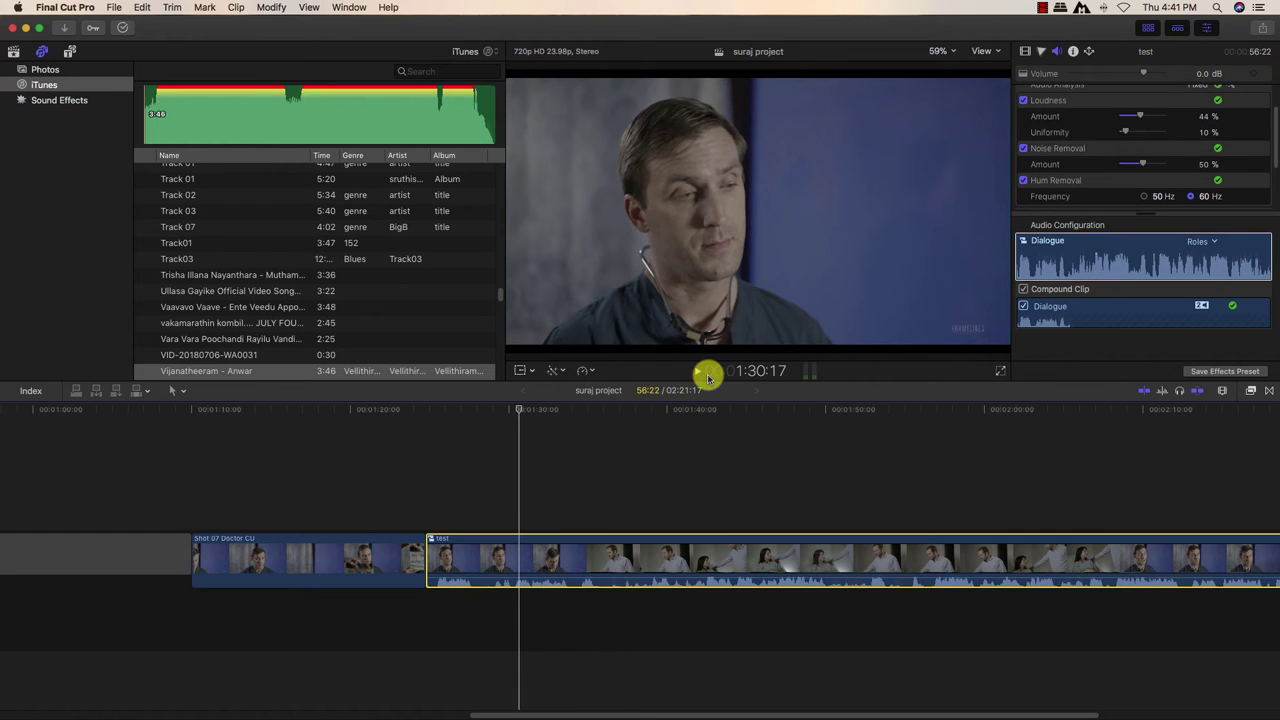
{"action": "left_click", "coordinate": [701, 372]}
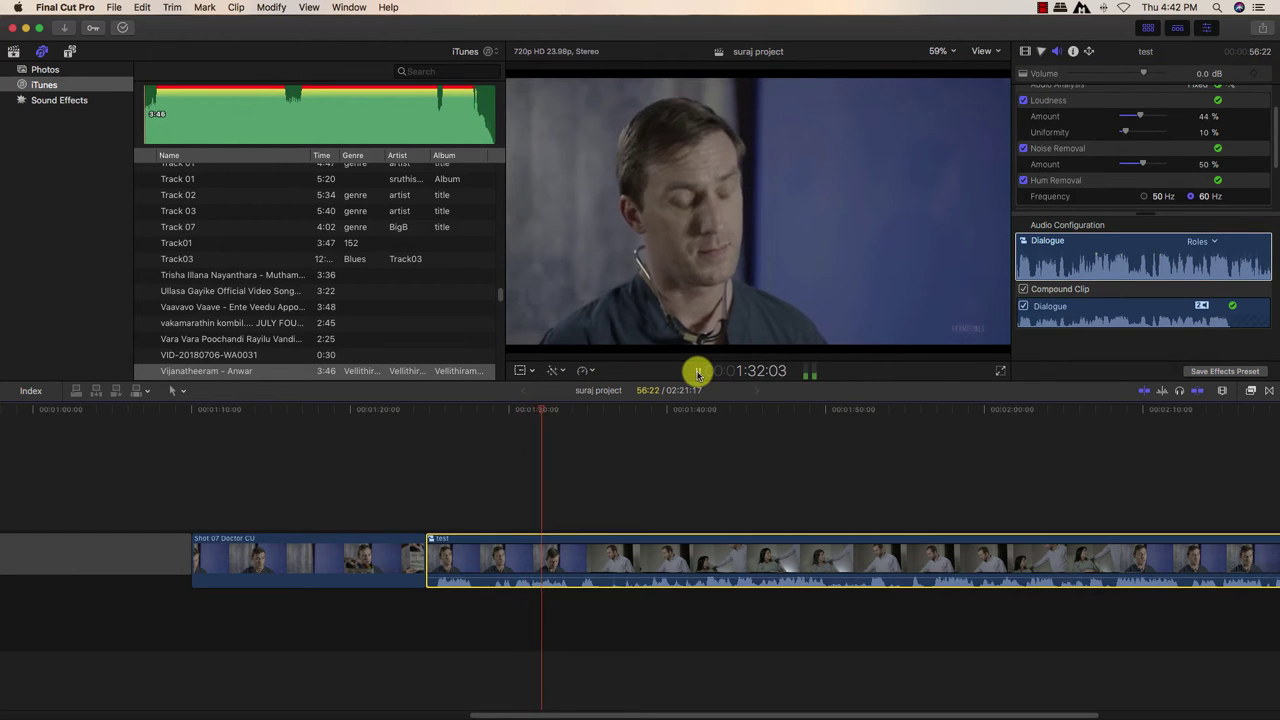
{"action": "left_click", "coordinate": [698, 373]}
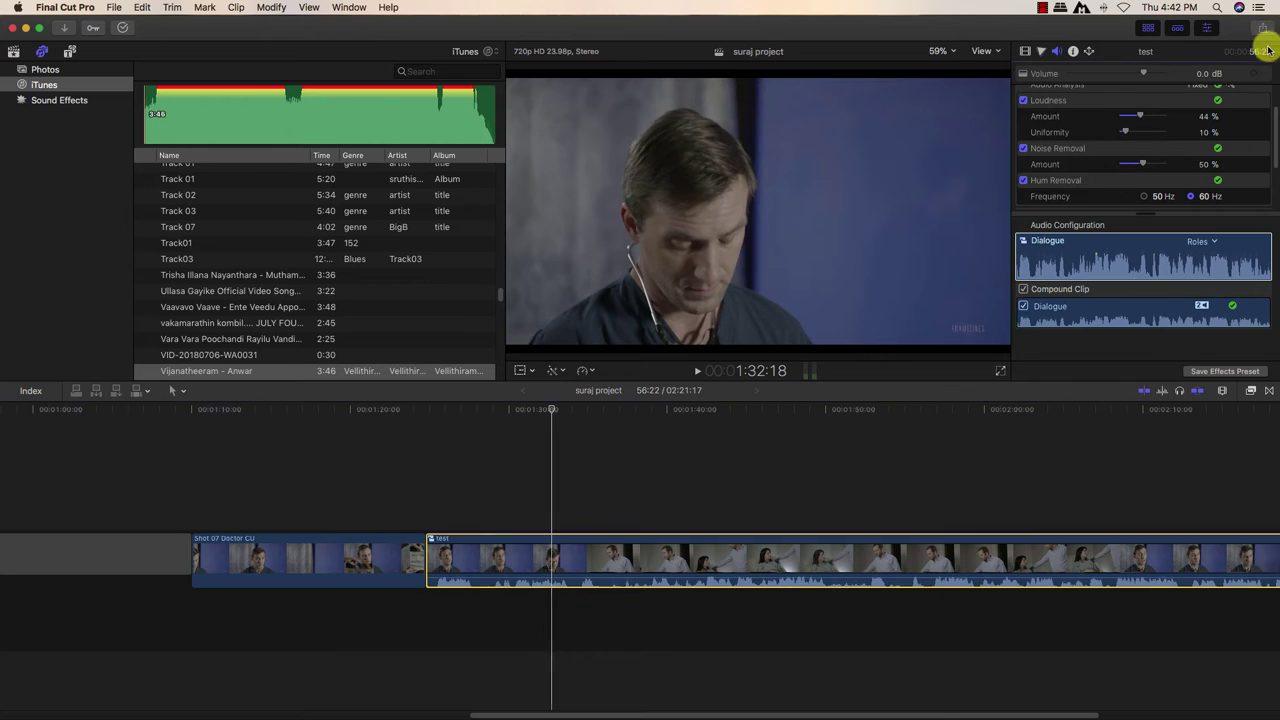
Step: Turn off Loudness and Hum Removal, and return the playhead to 1:27:01 near the clip's start
{"action": "left_click", "coordinate": [1024, 101]}
{"action": "left_click", "coordinate": [1023, 181]}
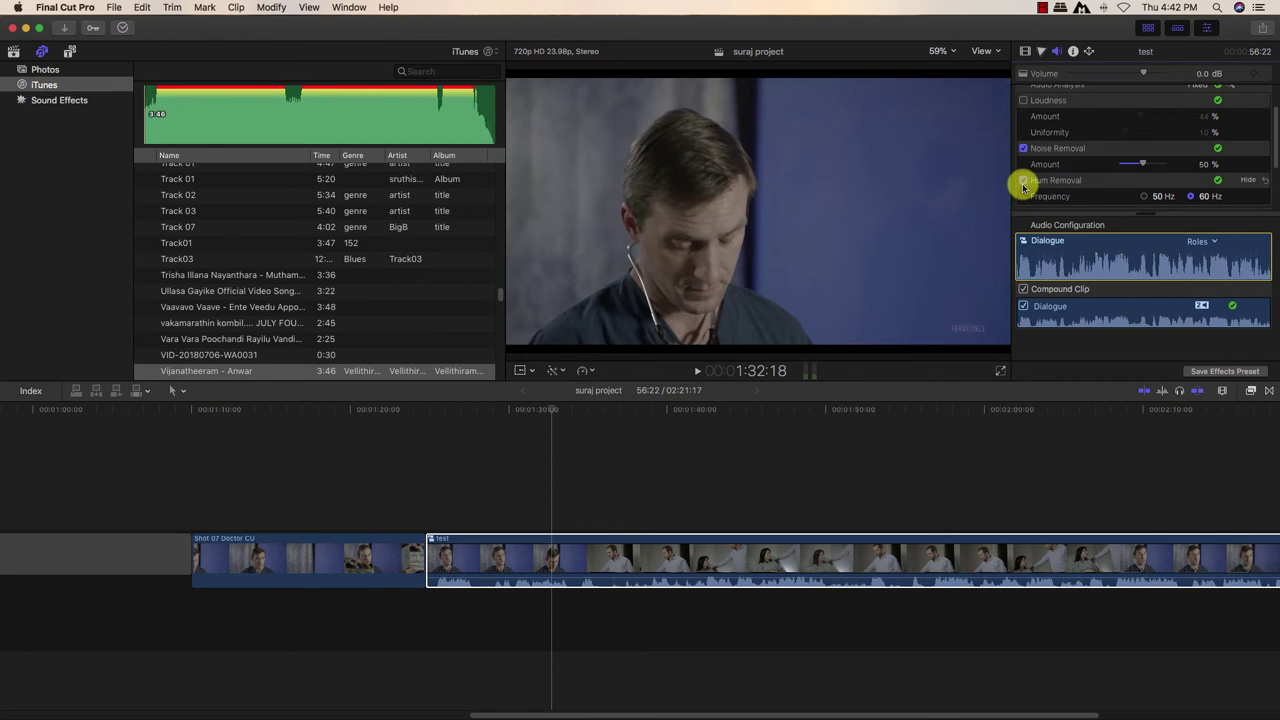
{"action": "left_click", "coordinate": [524, 411]}
{"action": "left_click", "coordinate": [461, 466]}
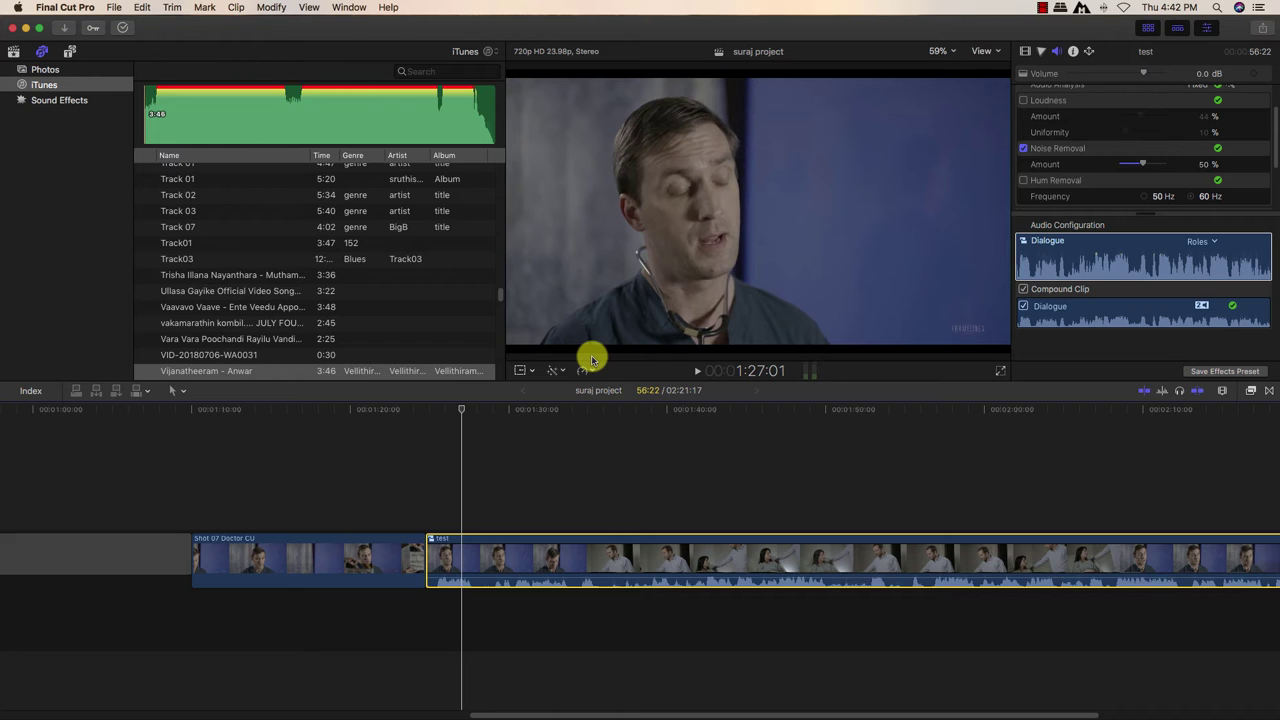
Step: Enlarge the audio enhancement settings area and turn on Equalization for the test clip, keeping the Flat preset
{"action": "left_click", "coordinate": [980, 251]}
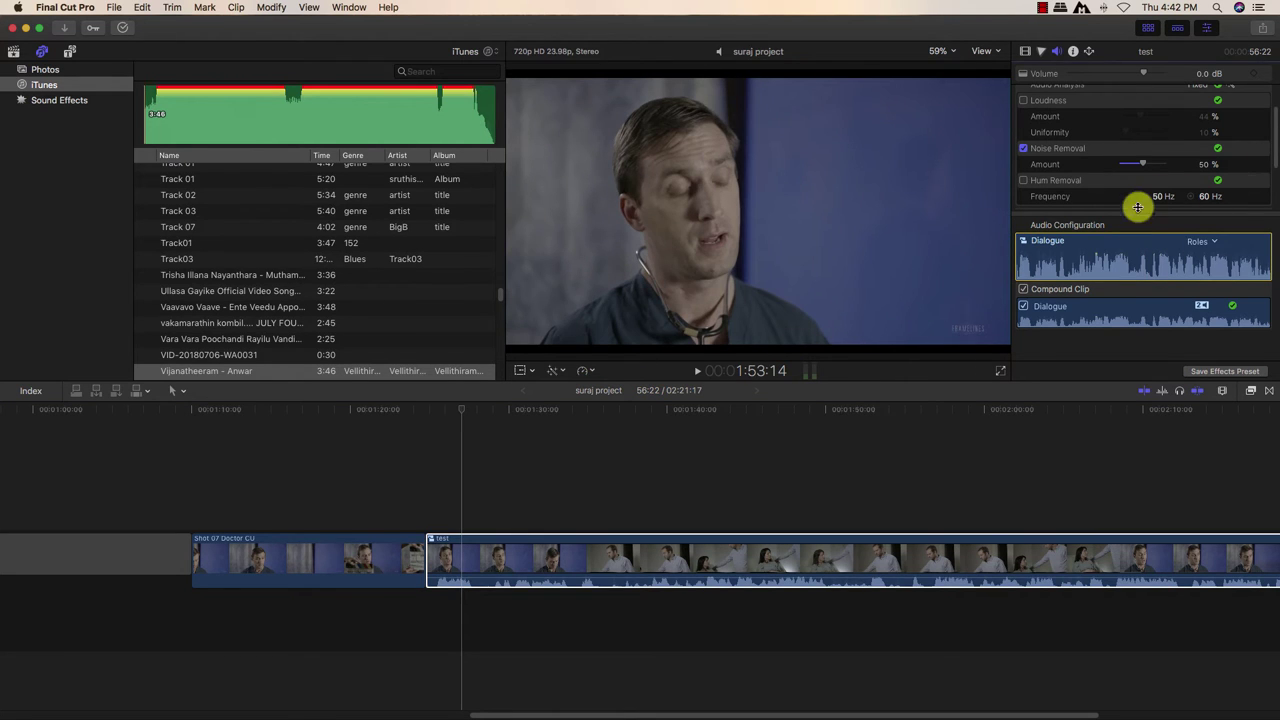
{"action": "left_click_drag", "start_coordinate": [1140, 210], "coordinate": [1123, 366]}
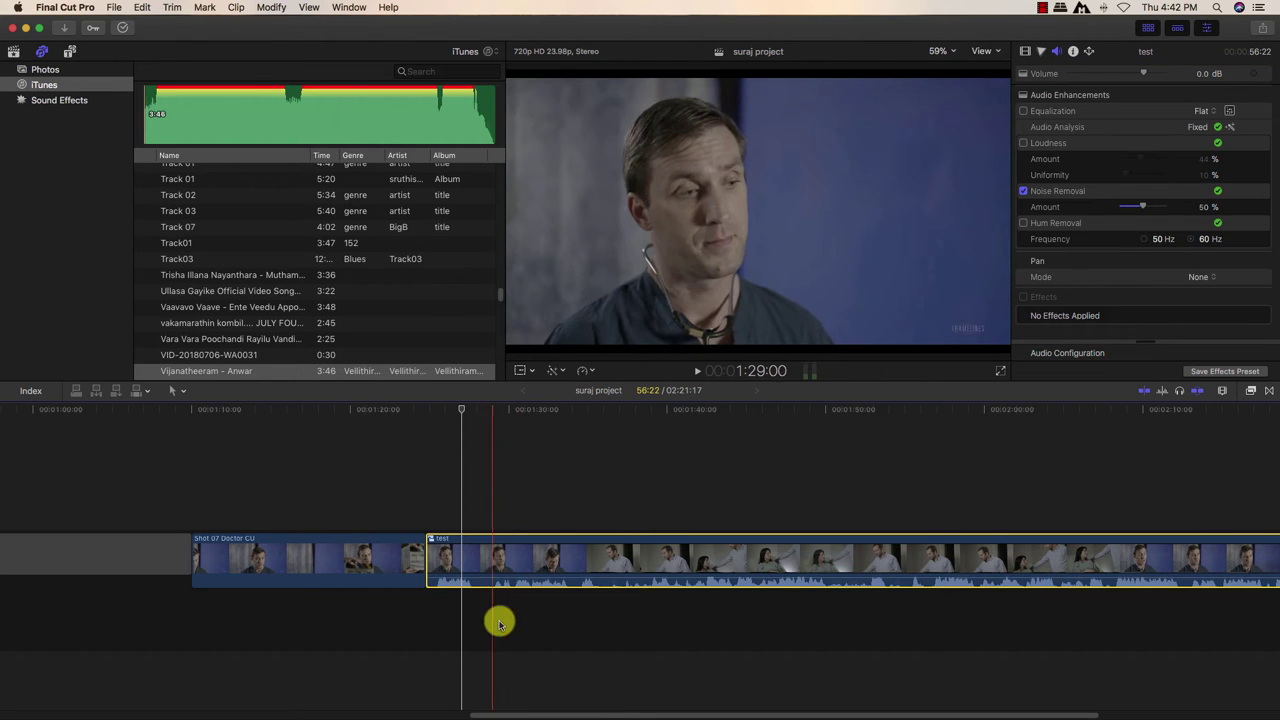
{"action": "left_click", "coordinate": [505, 567]}
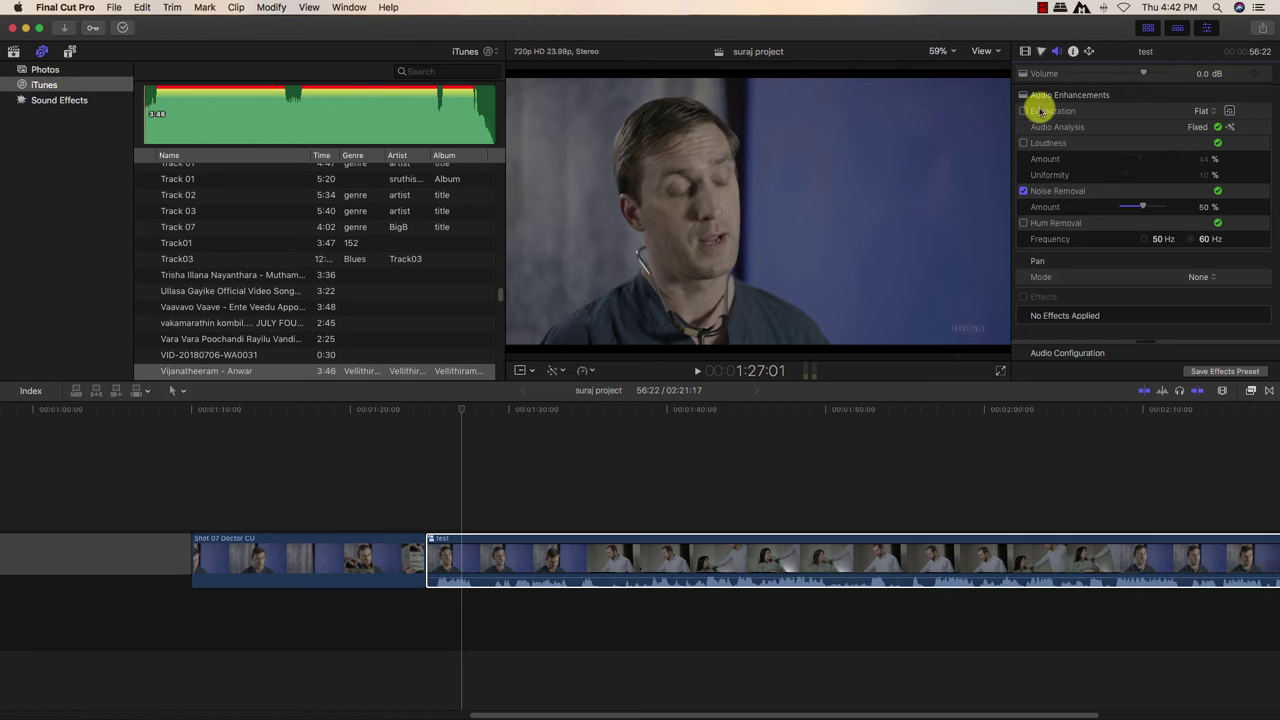
{"action": "left_click", "coordinate": [1025, 112]}
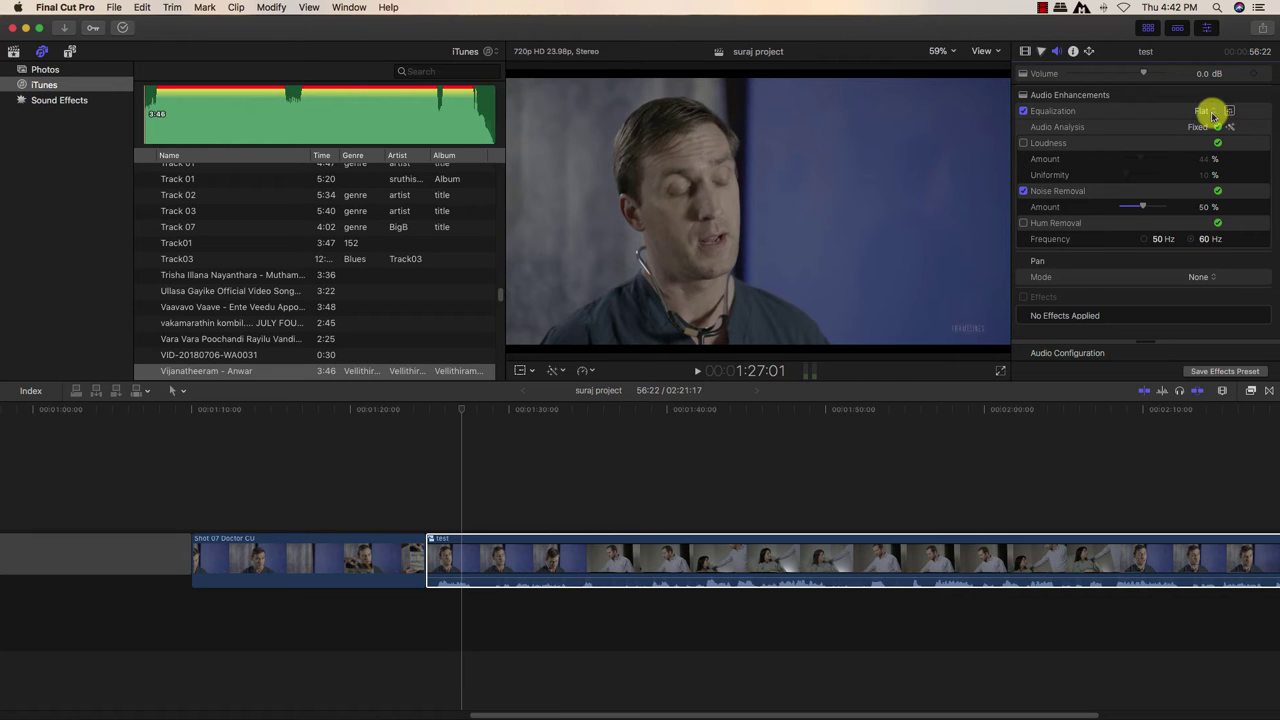
{"action": "left_click", "coordinate": [1212, 113]}
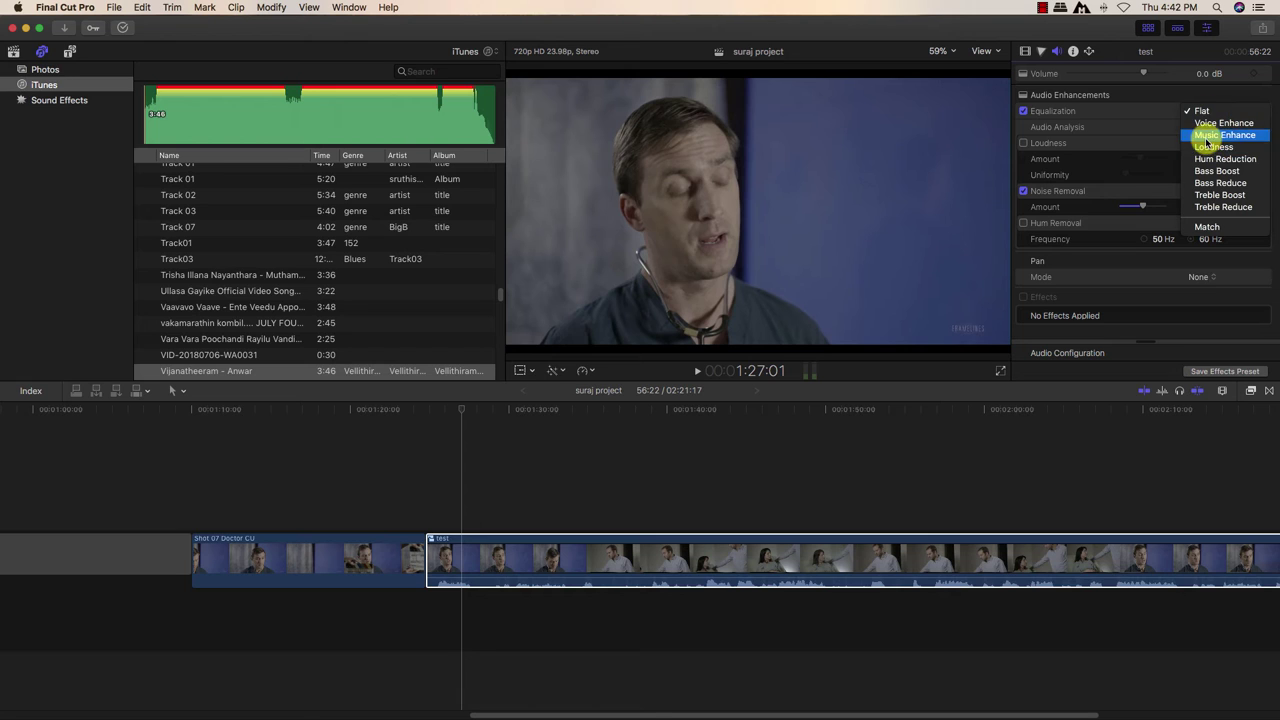
{"action": "left_click", "coordinate": [1147, 140]}
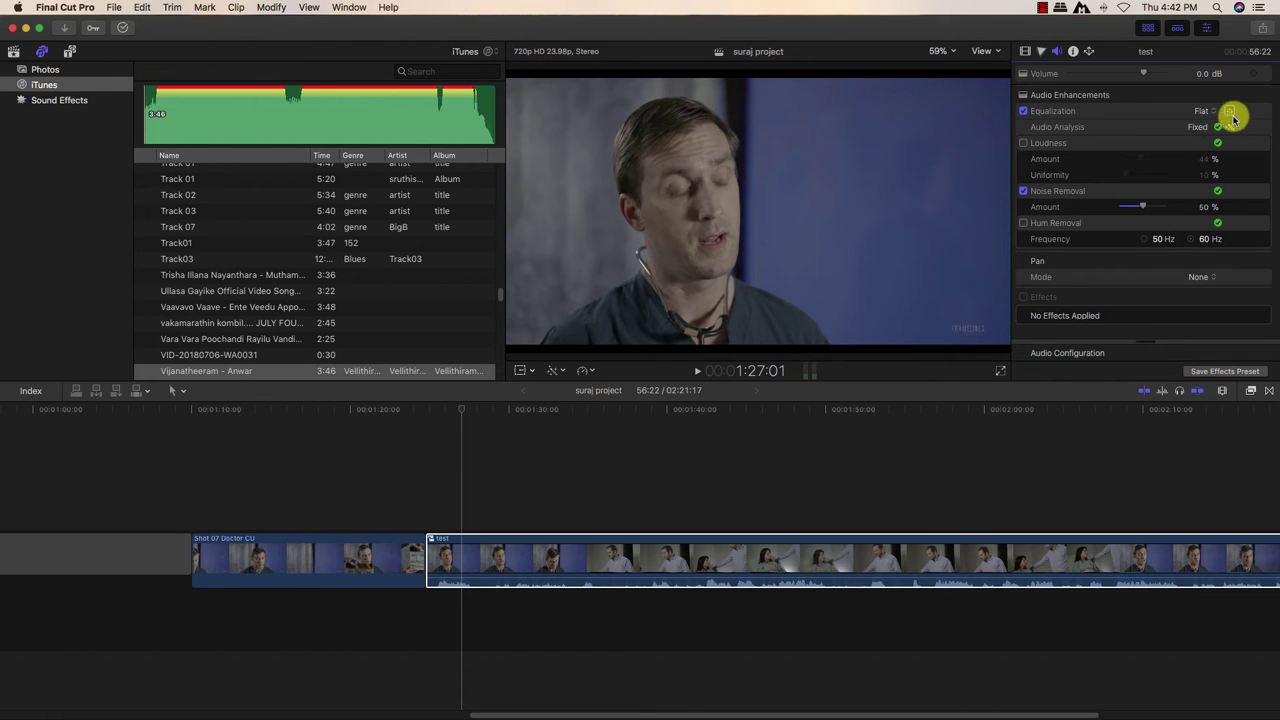
Step: Apply the Voice Enhance preset in the graphic equalizer, move its window aside and play the clip
{"action": "left_click", "coordinate": [1229, 112]}
{"action": "left_click_drag", "start_coordinate": [406, 309], "coordinate": [875, 151]}
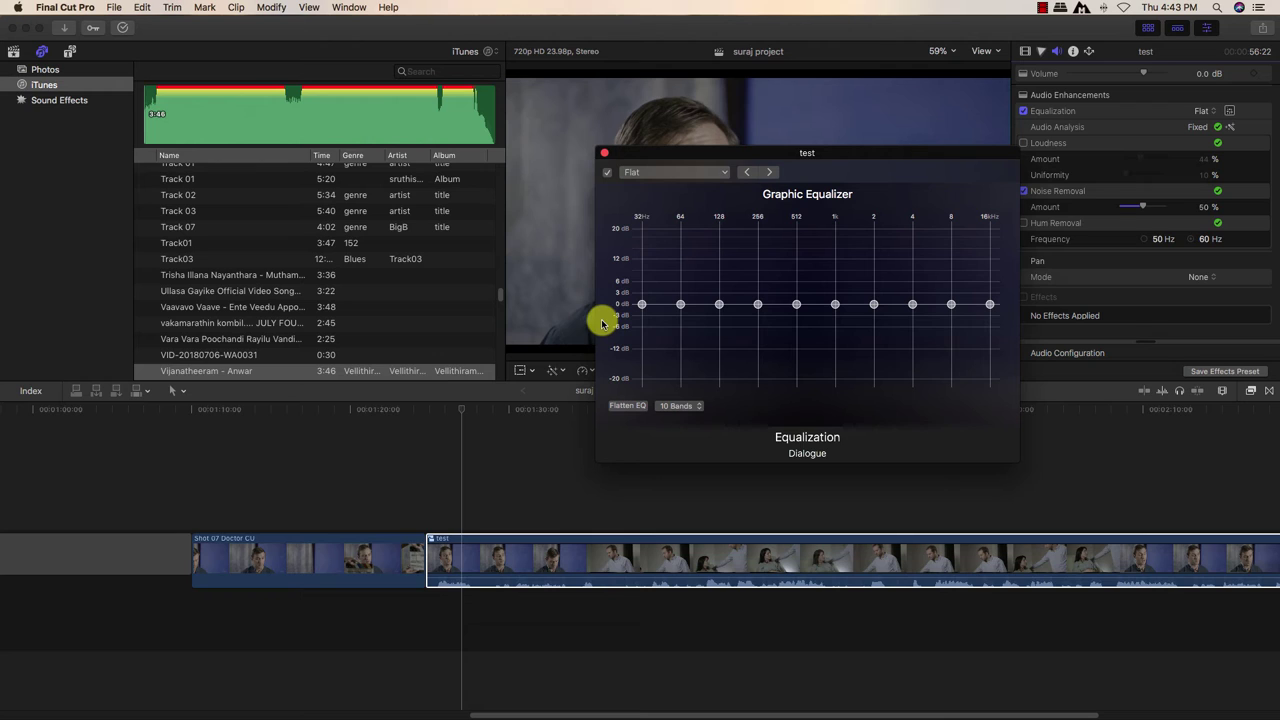
{"action": "left_click", "coordinate": [714, 173]}
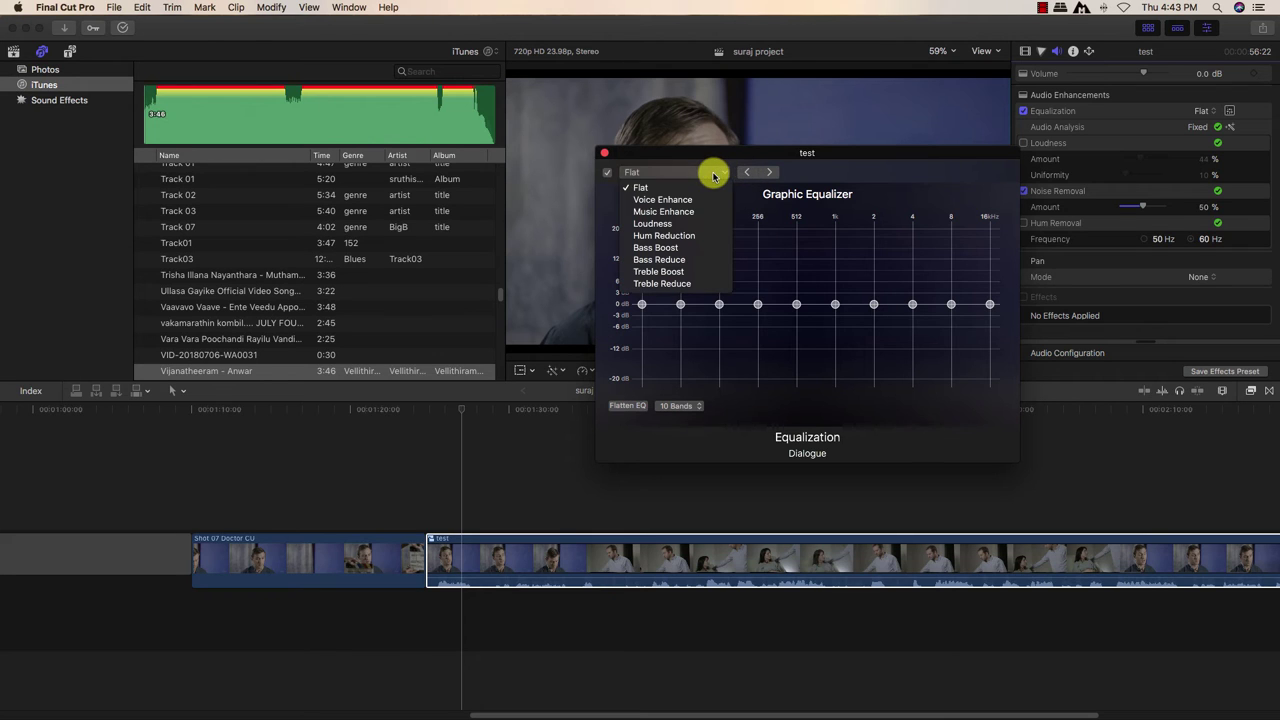
{"action": "left_click", "coordinate": [658, 201]}
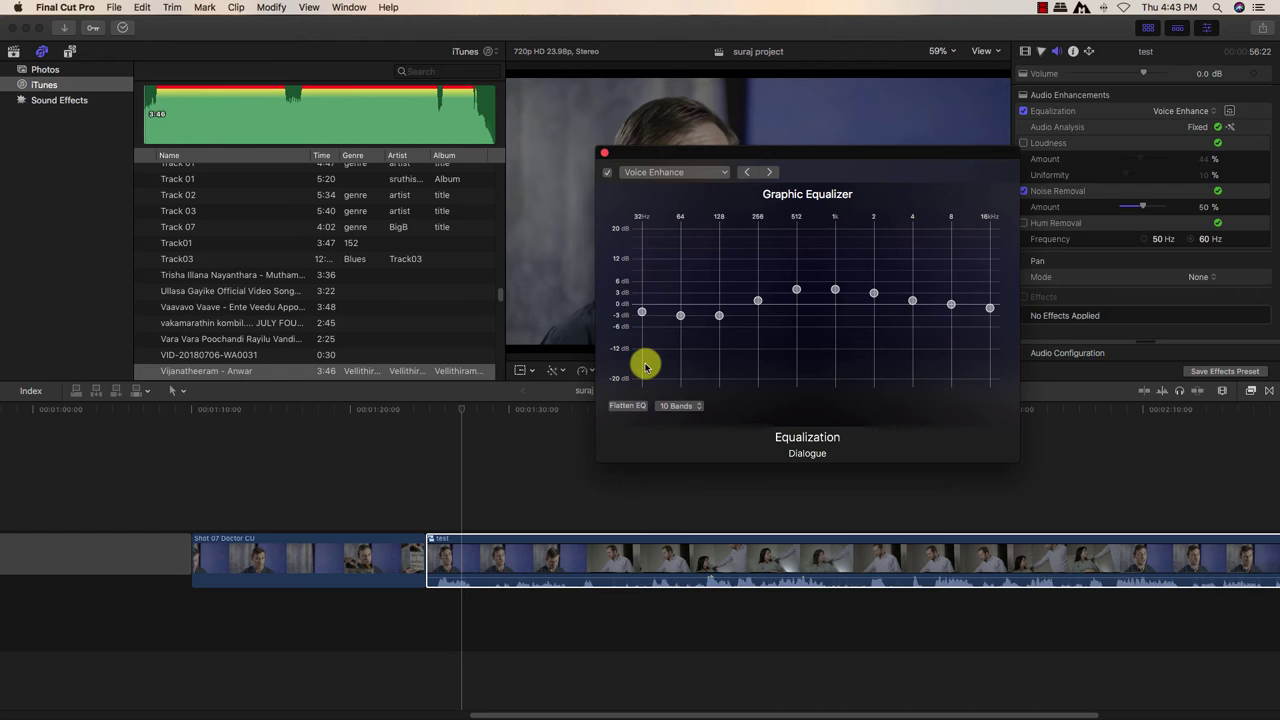
{"action": "left_click", "coordinate": [580, 414]}
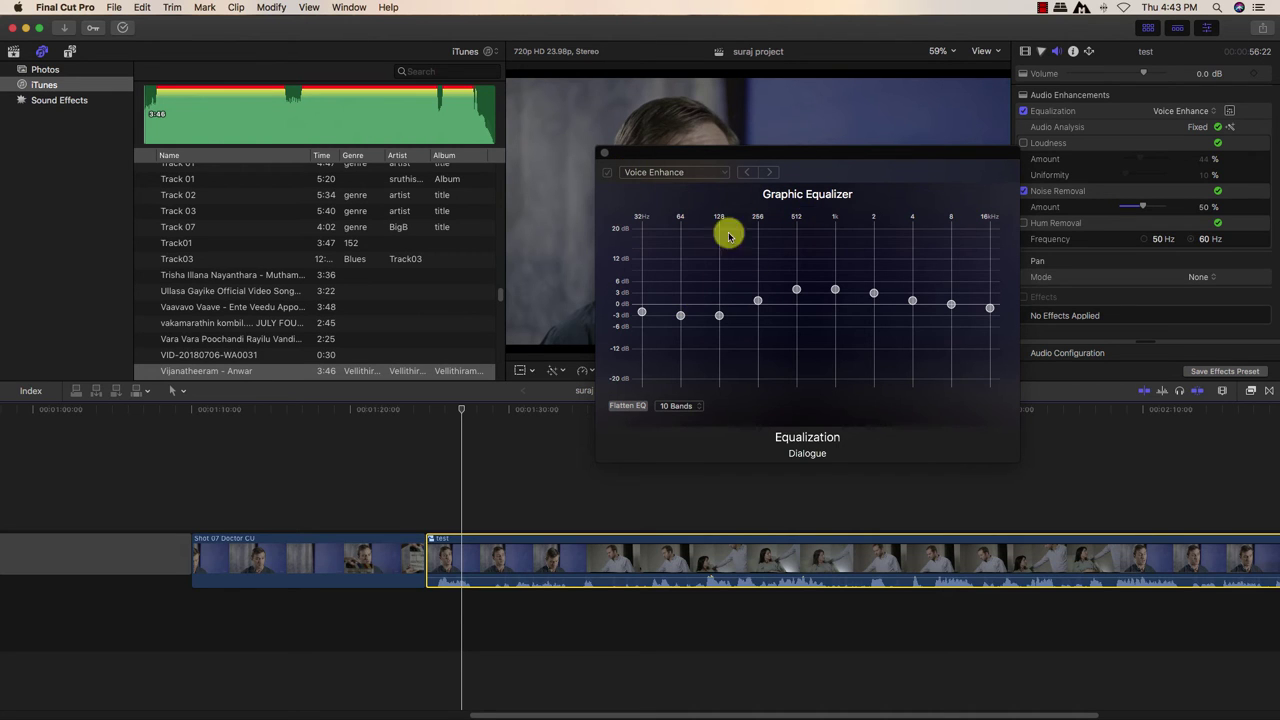
{"action": "left_click_drag", "start_coordinate": [803, 151], "coordinate": [960, 55]}
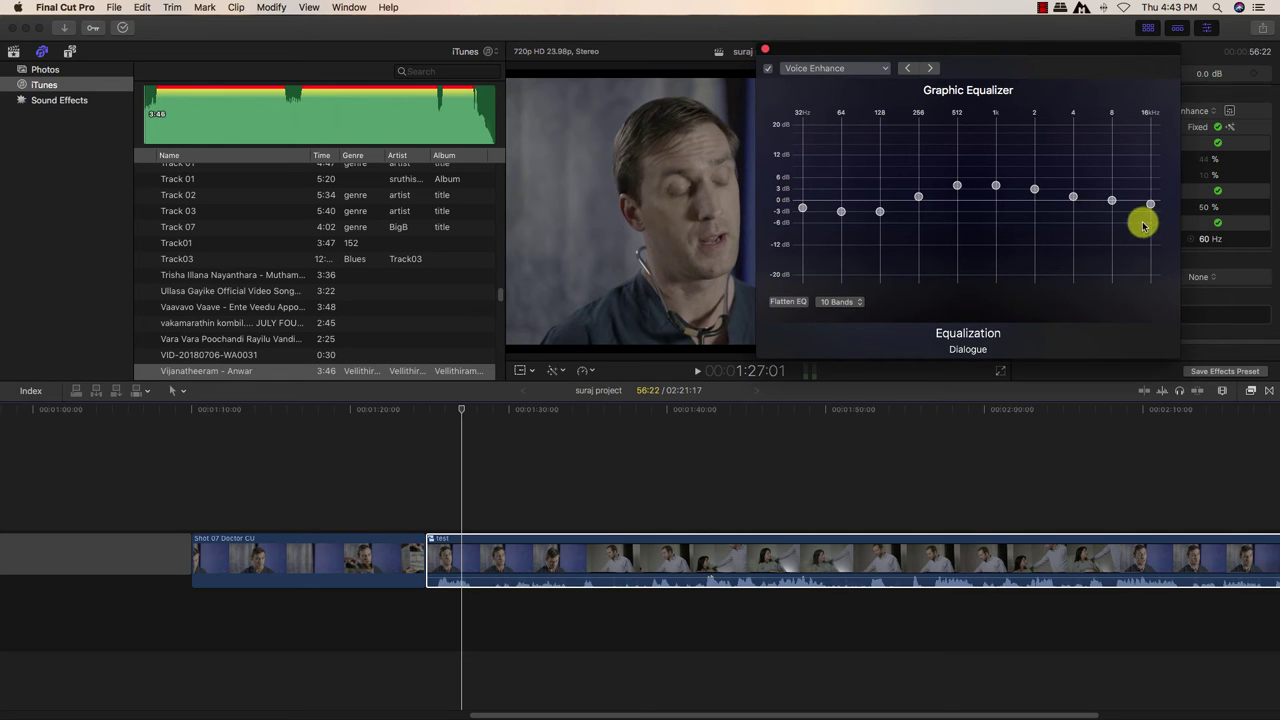
{"action": "left_click", "coordinate": [697, 373]}
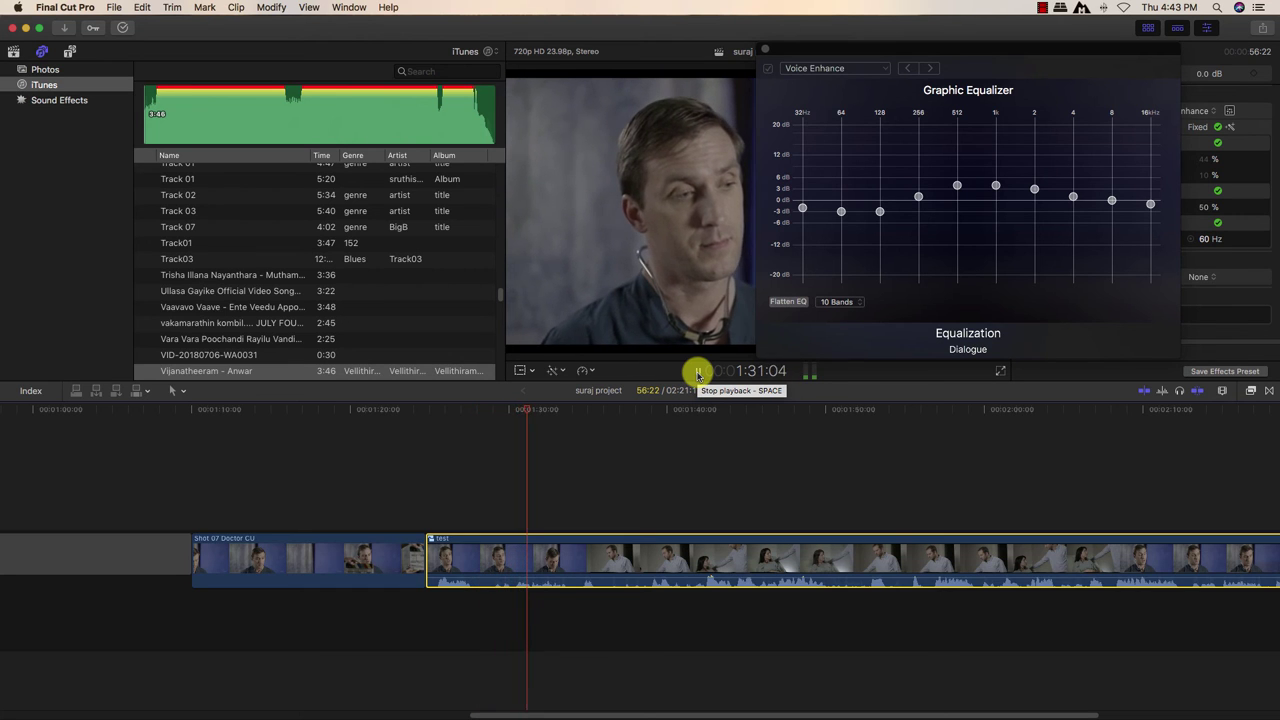
Step: Switch the graphic equalizer to the Bass Boost preset and listen to the test clip from 1:25:23 near its start
{"action": "left_click", "coordinate": [697, 375]}
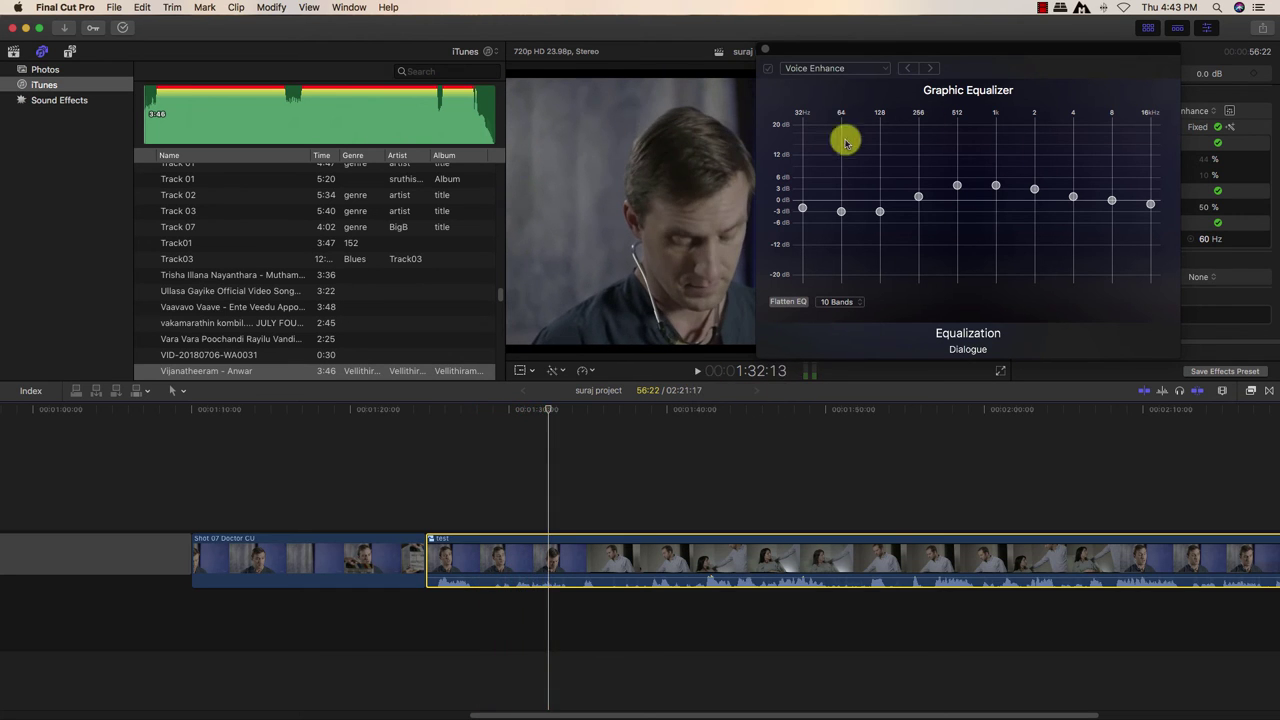
{"action": "left_click", "coordinate": [810, 68]}
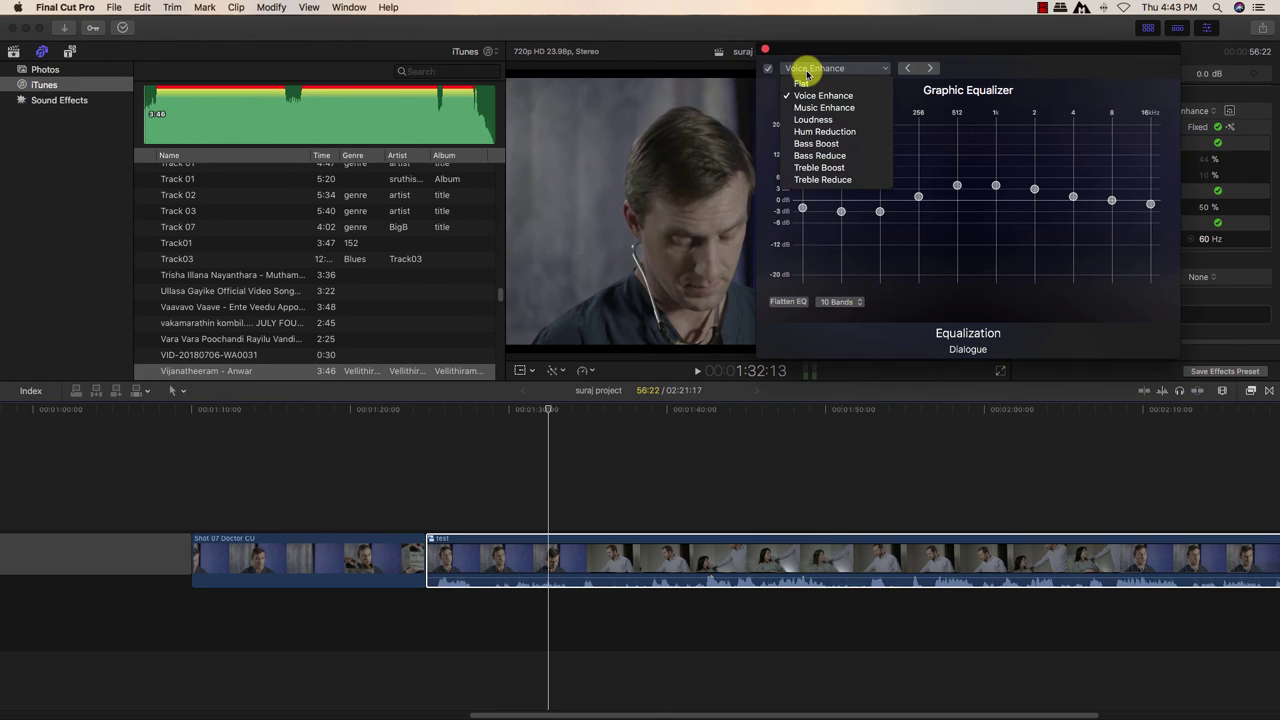
{"action": "left_click", "coordinate": [805, 146]}
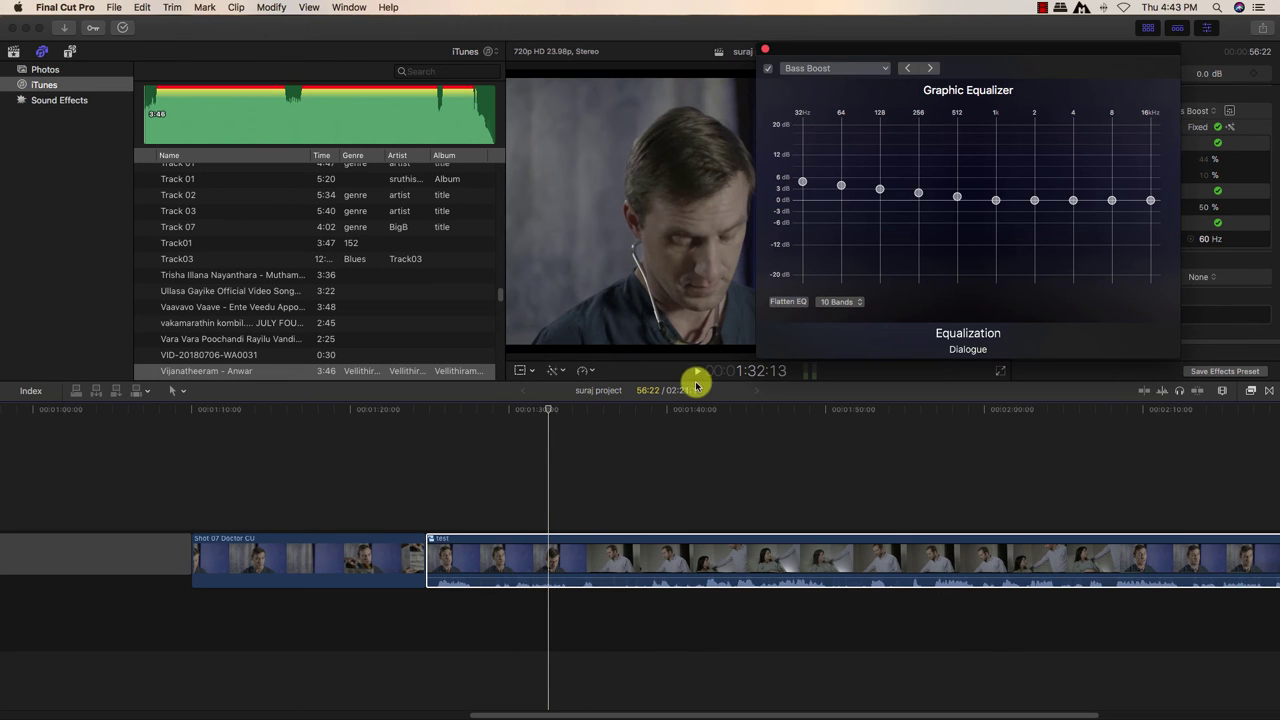
{"action": "left_click", "coordinate": [447, 431]}
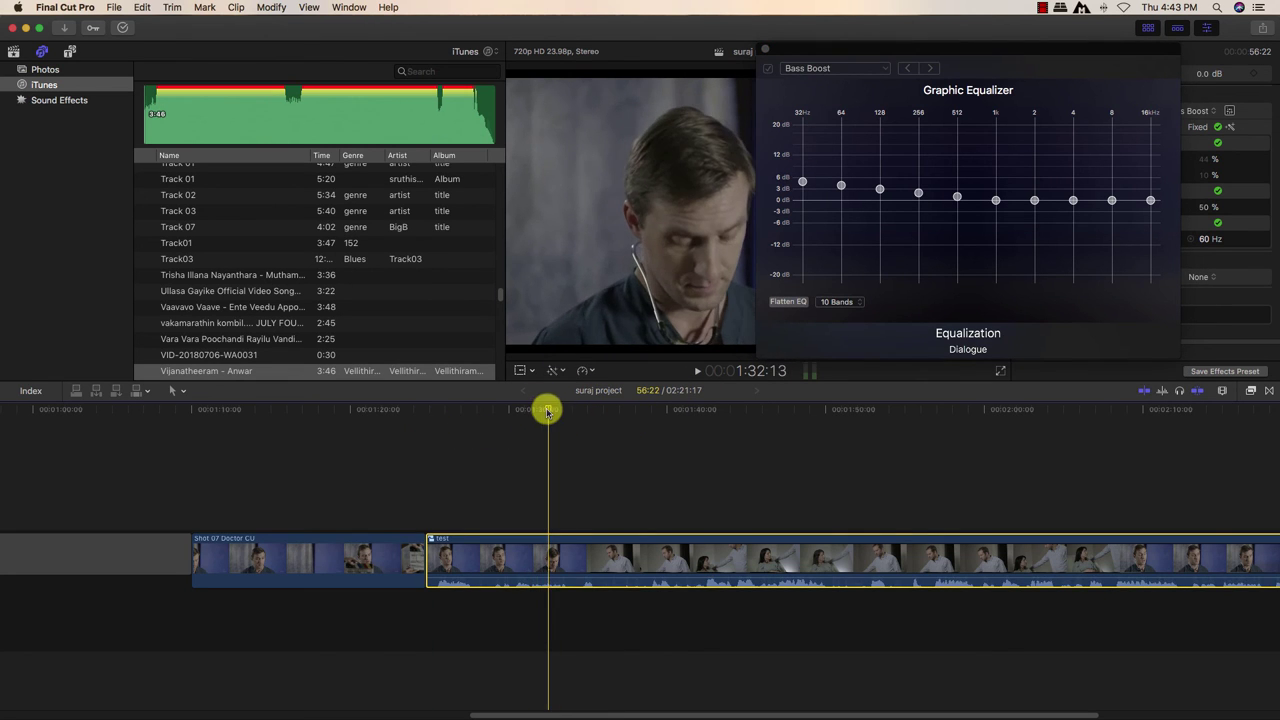
{"action": "left_click_drag", "start_coordinate": [549, 409], "coordinate": [451, 419]}
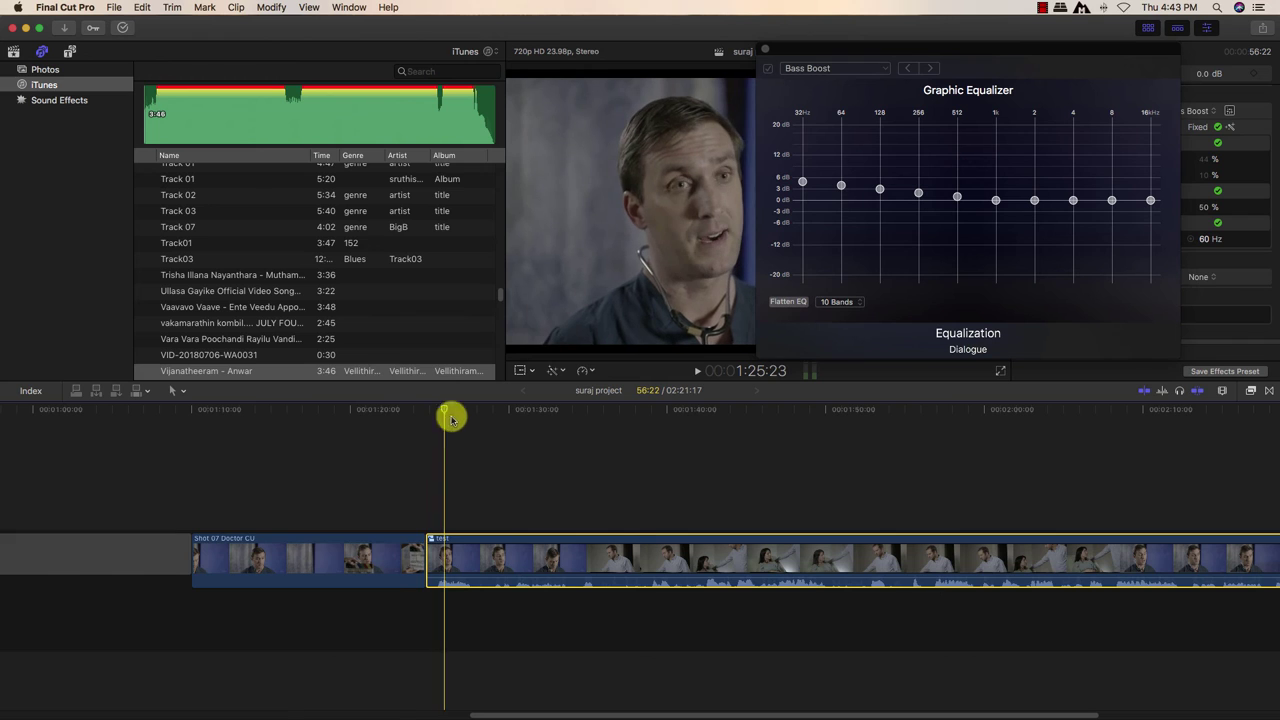
{"action": "left_click", "coordinate": [697, 375]}
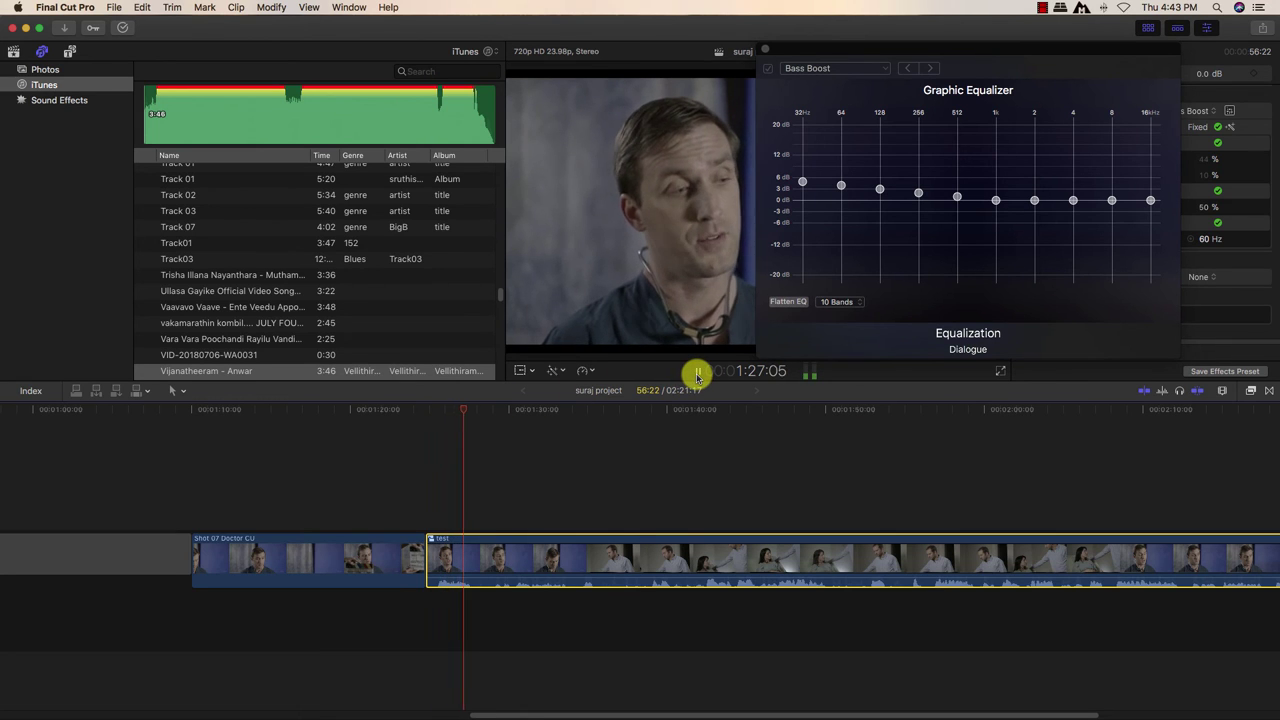
{"action": "left_click", "coordinate": [698, 374]}
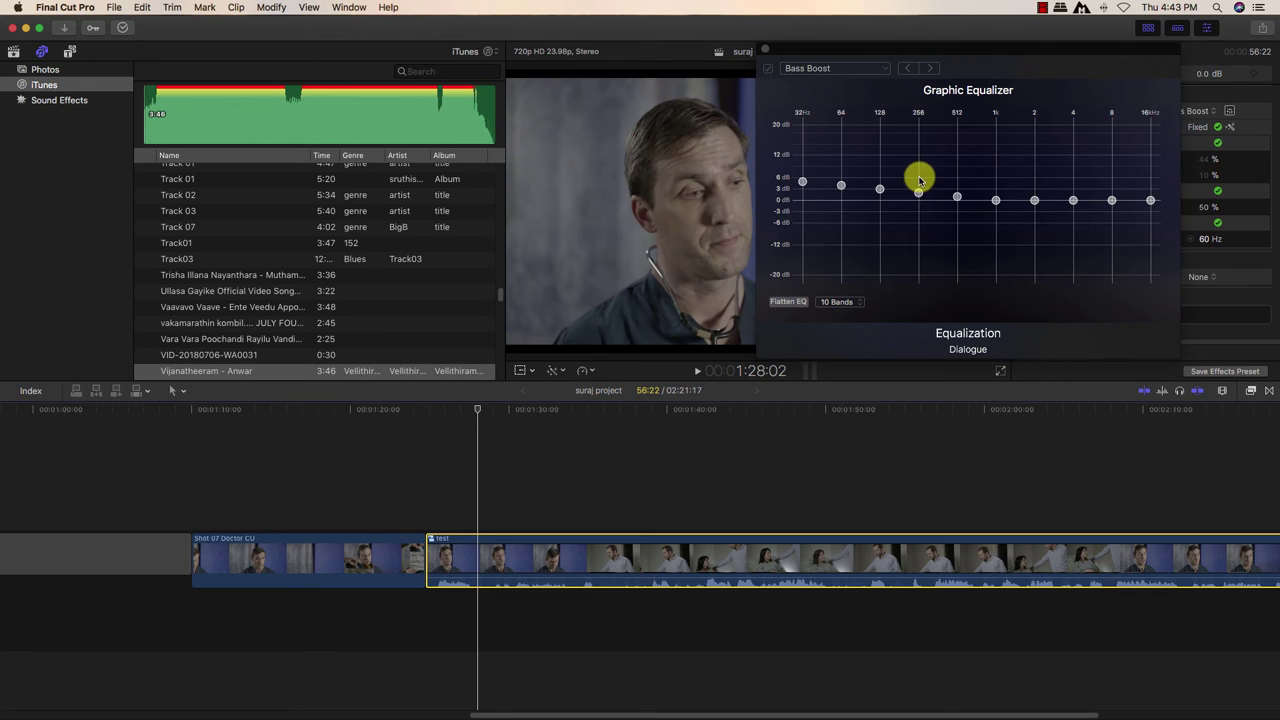
Step: Select the 256, 512 and 1k bands together, raise them about 2 dB, and close the graphic equalizer
{"action": "left_click", "coordinate": [919, 146]}
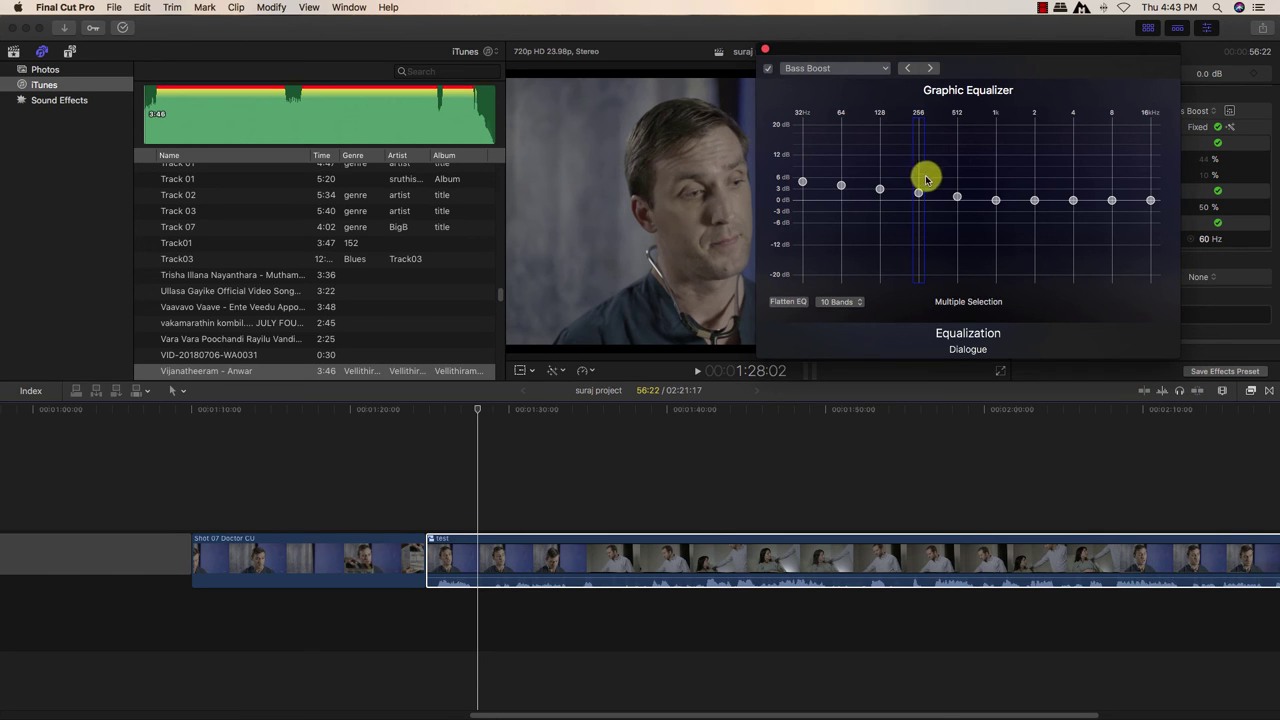
{"action": "left_click_drag", "start_coordinate": [925, 177], "coordinate": [1004, 179]}
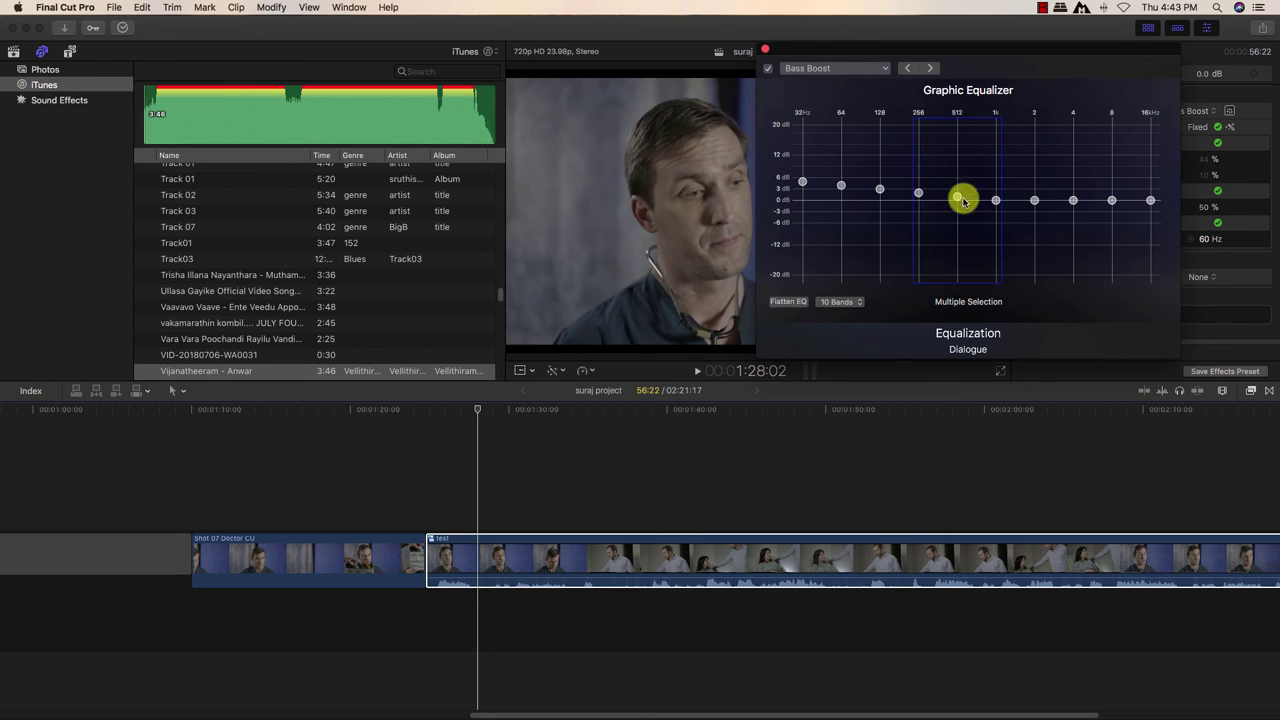
{"action": "left_click_drag", "start_coordinate": [956, 196], "coordinate": [957, 189]}
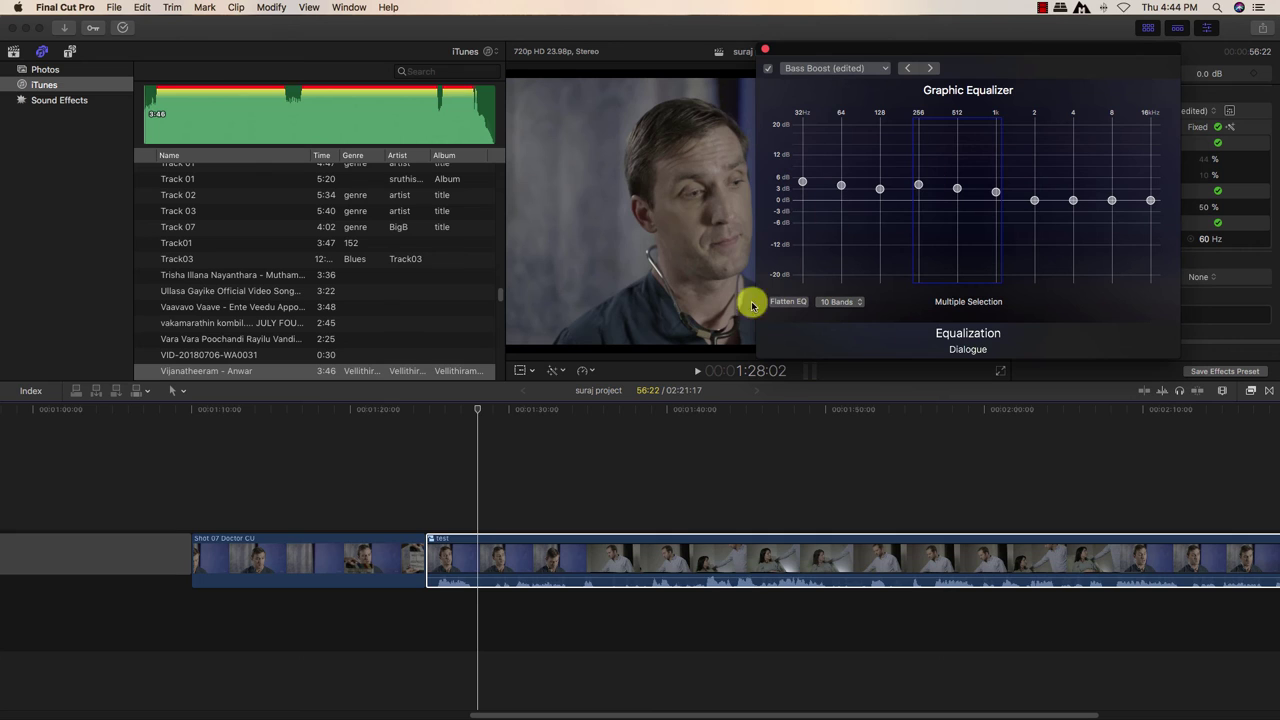
{"action": "left_click", "coordinate": [764, 52]}
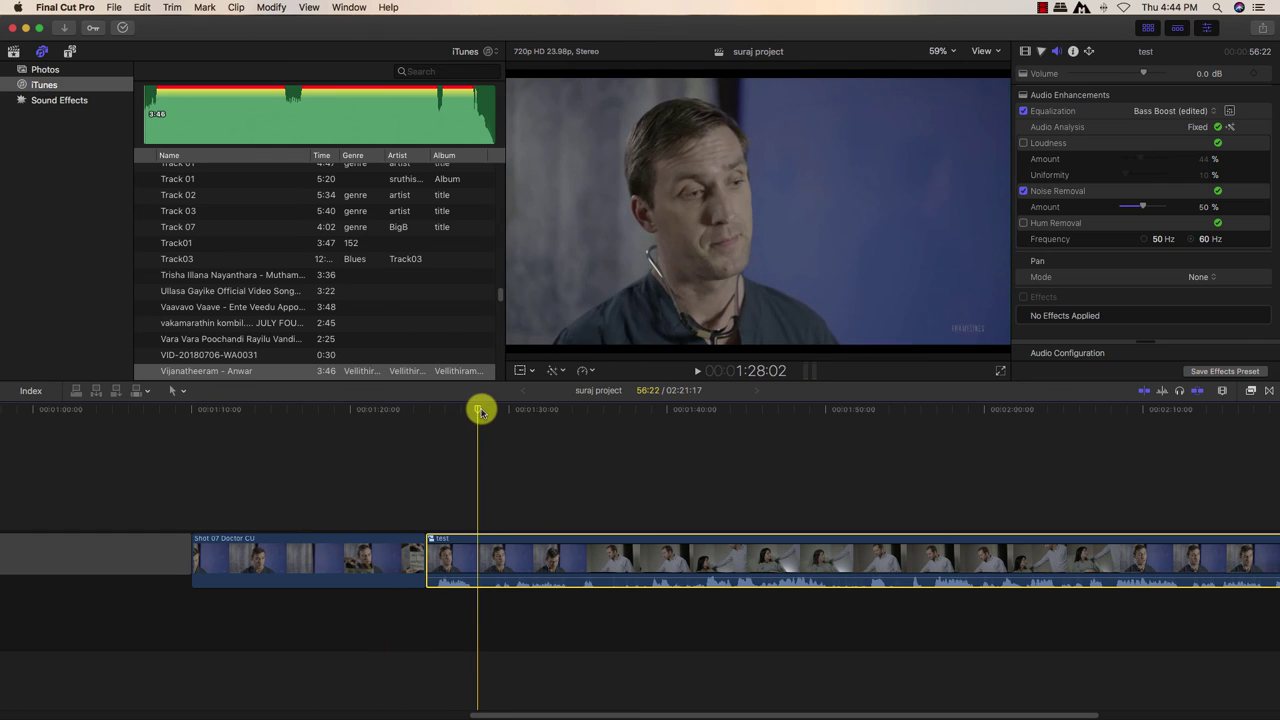
Step: Set the test clip's pan mode to Basic Surround and bring its surround panner into view
{"action": "left_click_drag", "start_coordinate": [483, 409], "coordinate": [546, 420]}
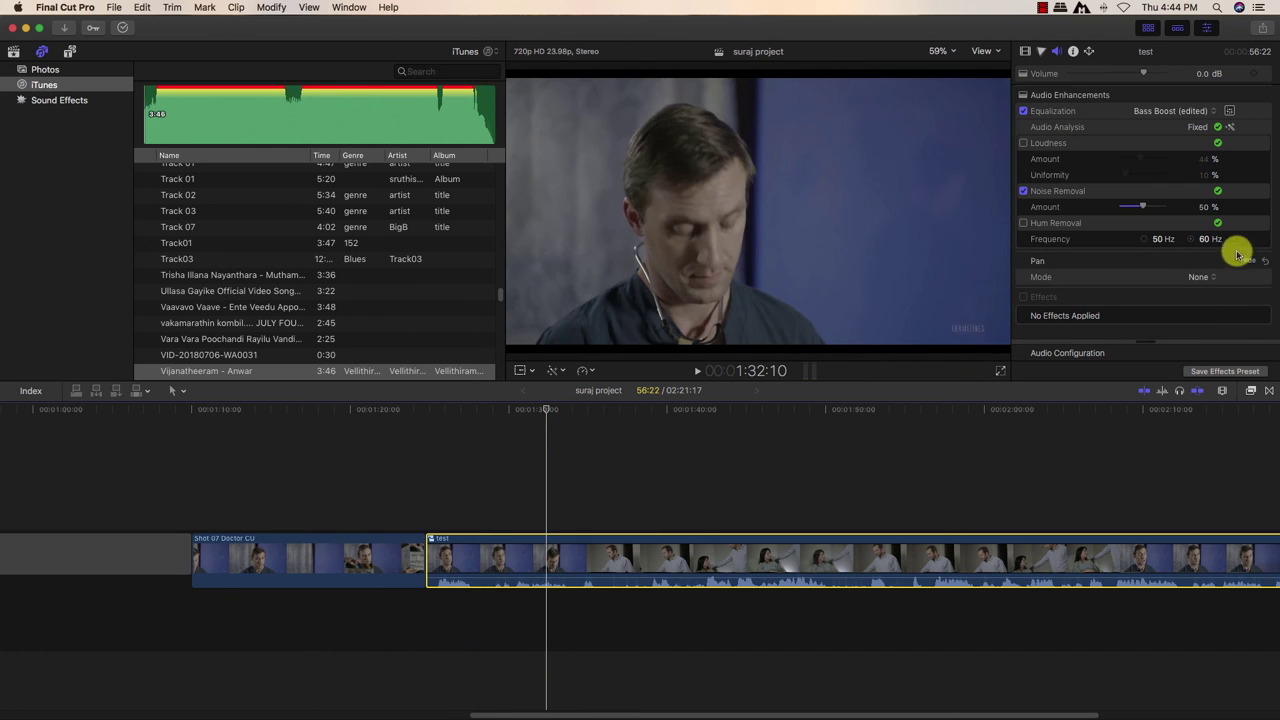
{"action": "left_click", "coordinate": [1196, 277]}
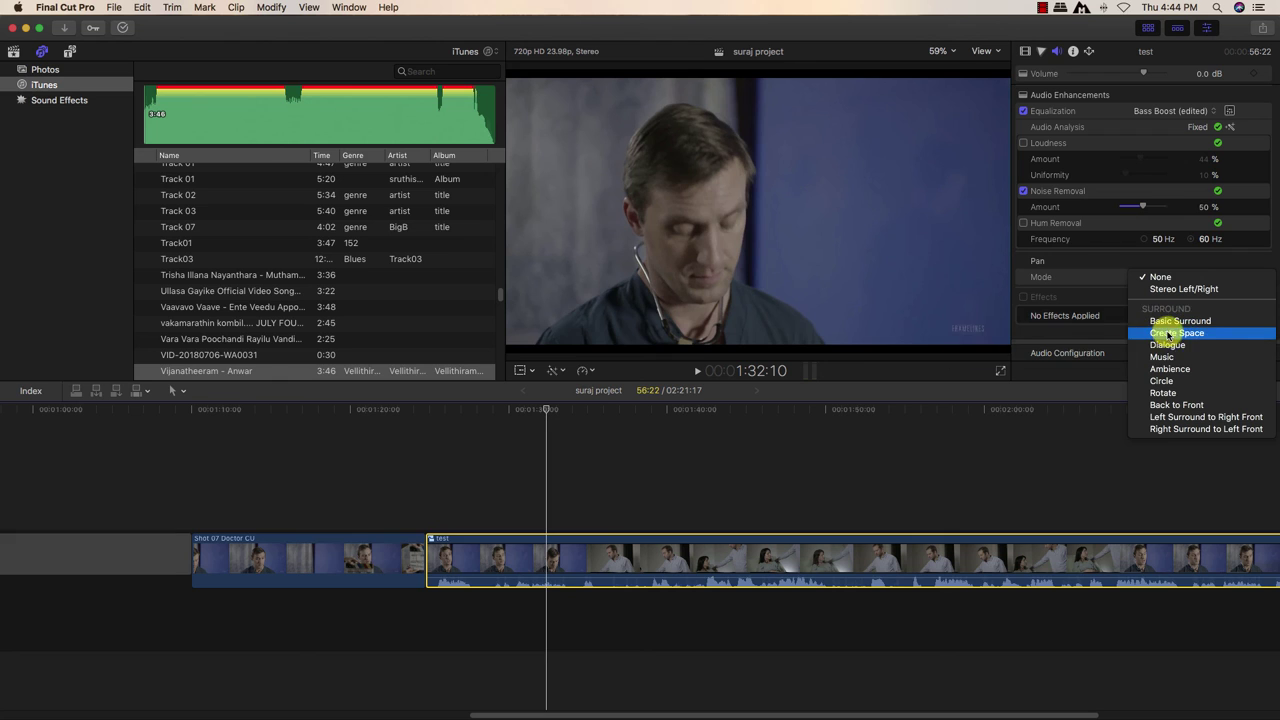
{"action": "left_click", "coordinate": [1170, 323]}
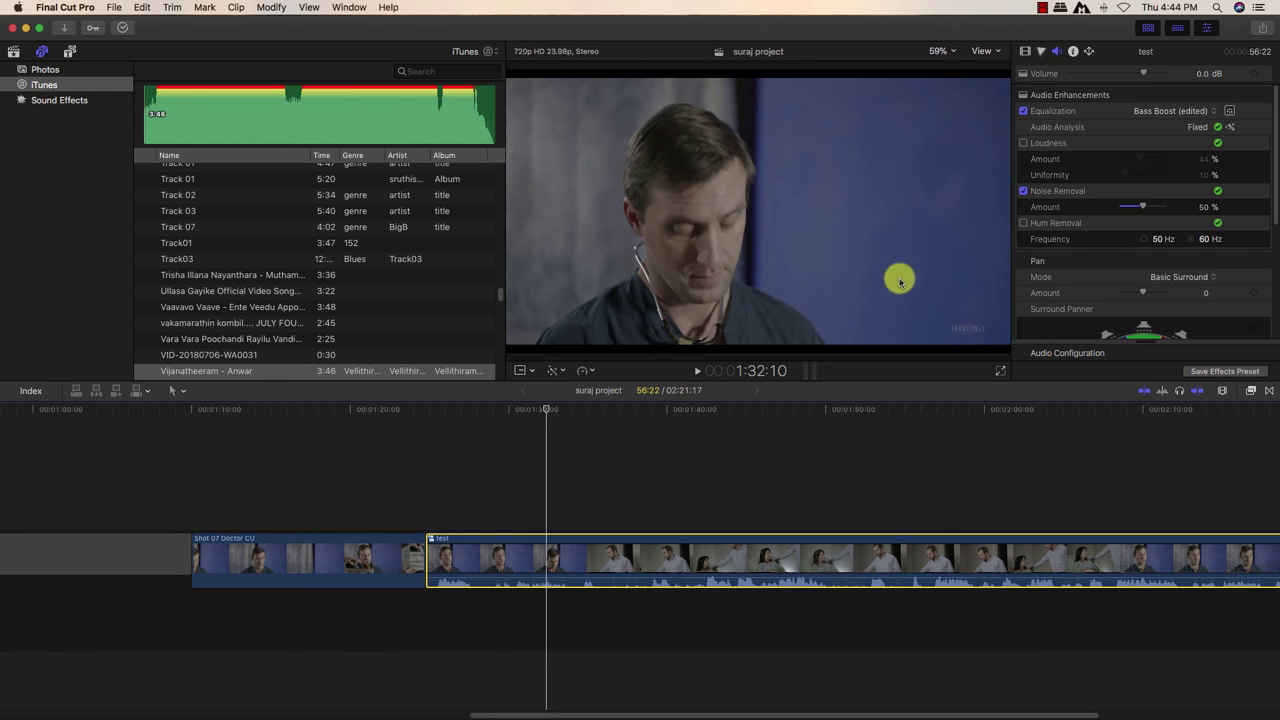
{"action": "left_click_drag", "start_coordinate": [1275, 221], "coordinate": [1266, 294]}
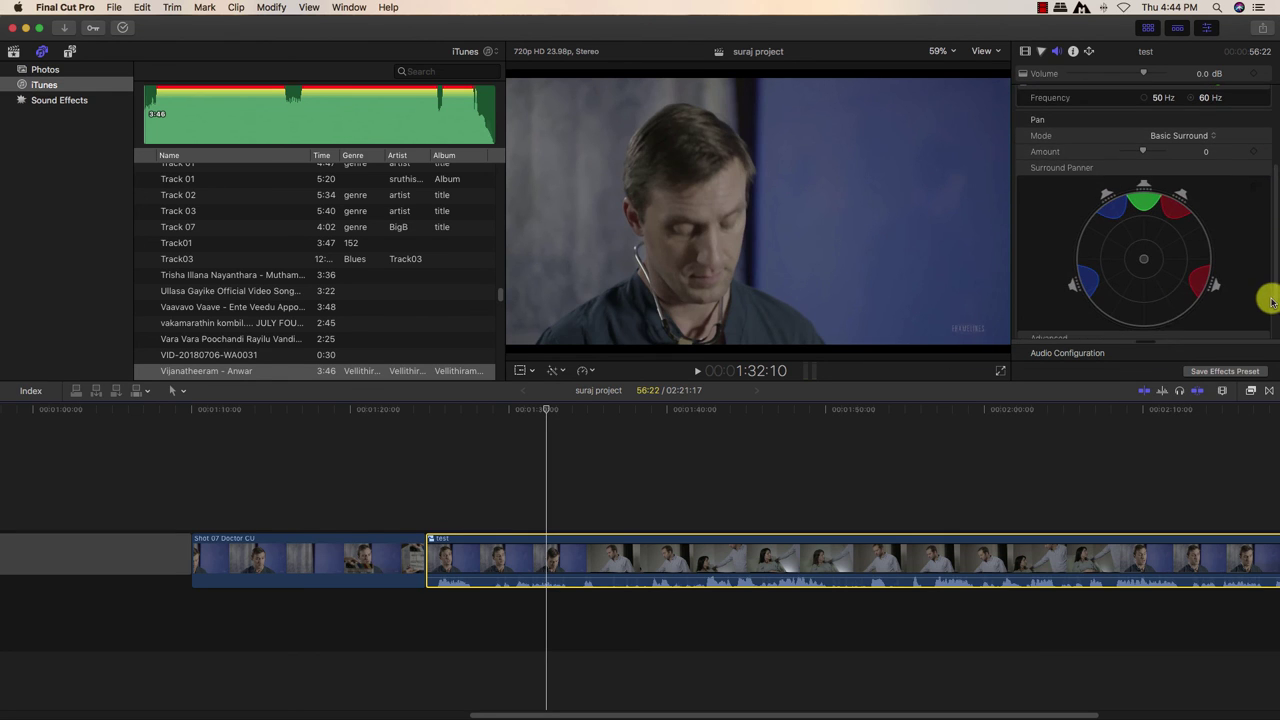
Step: Try panning the sound toward the rear speakers, listen from 1:25:15, and return the surround panner to the centre
{"action": "left_click_drag", "start_coordinate": [549, 411], "coordinate": [477, 417]}
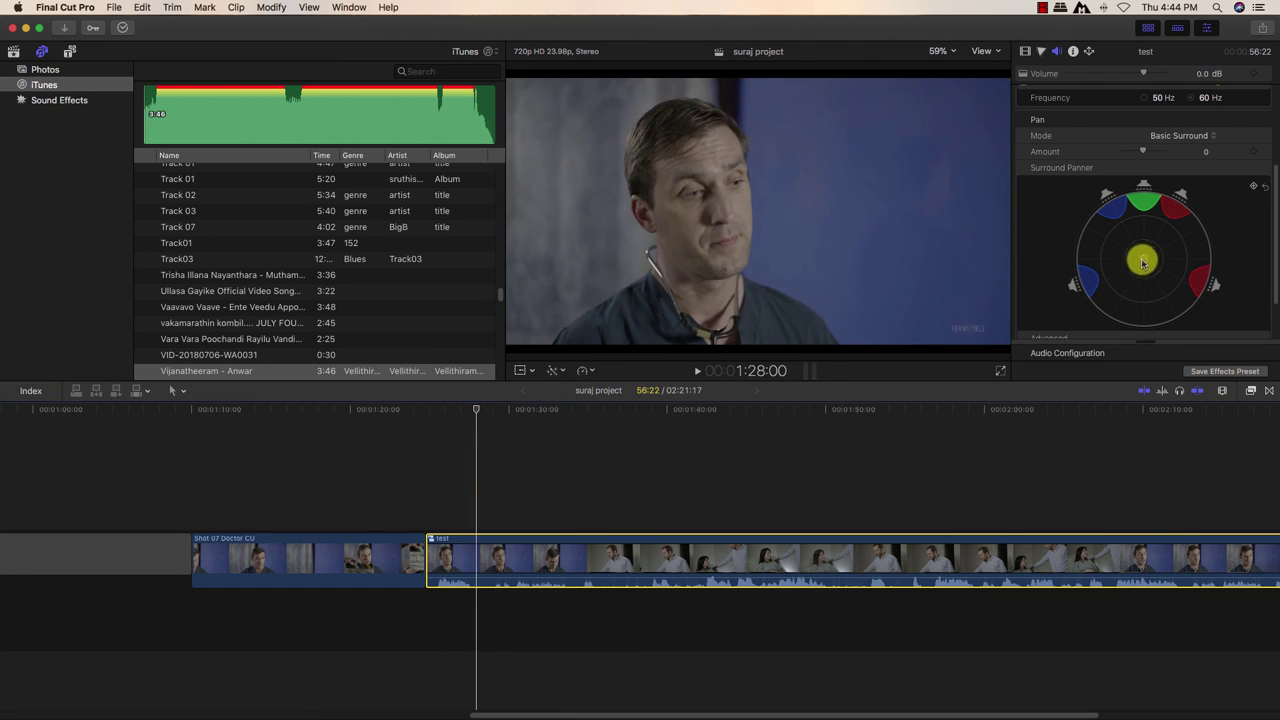
{"action": "left_click_drag", "start_coordinate": [1146, 264], "coordinate": [1140, 300]}
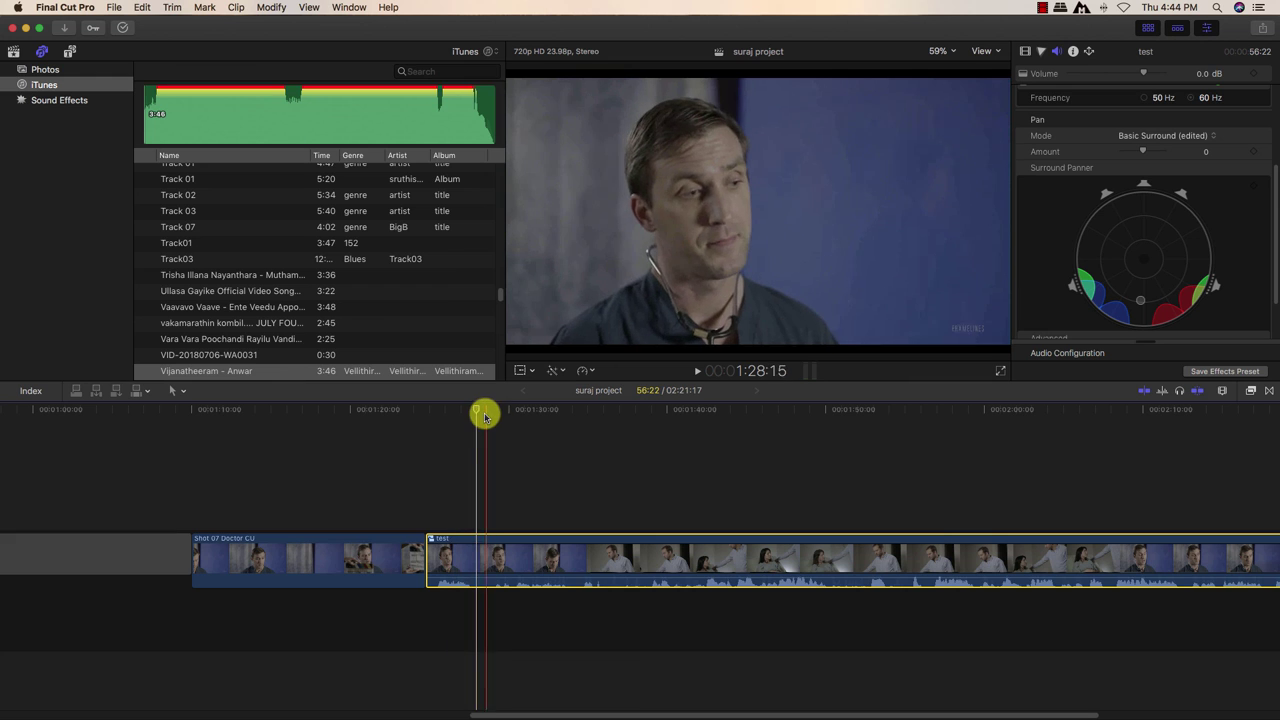
{"action": "left_click", "coordinate": [439, 420]}
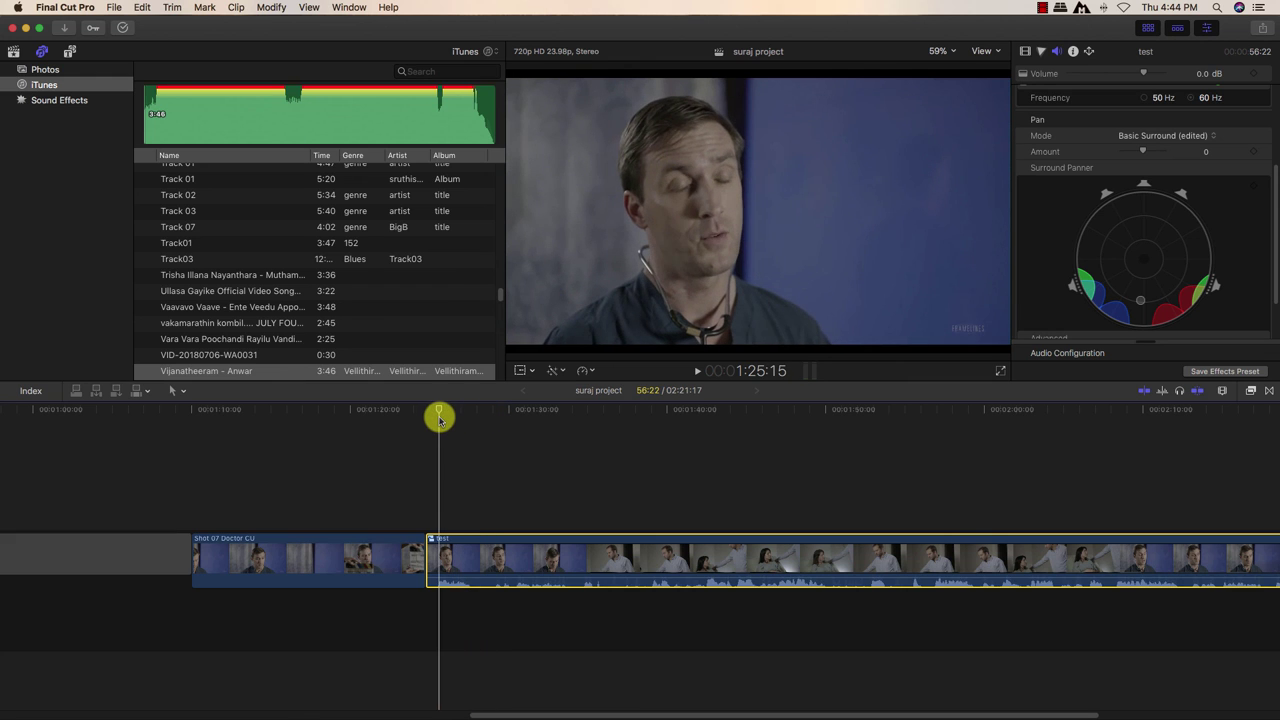
{"action": "key", "text": "space"}
{"action": "left_click_drag", "start_coordinate": [1140, 300], "coordinate": [1133, 263]}
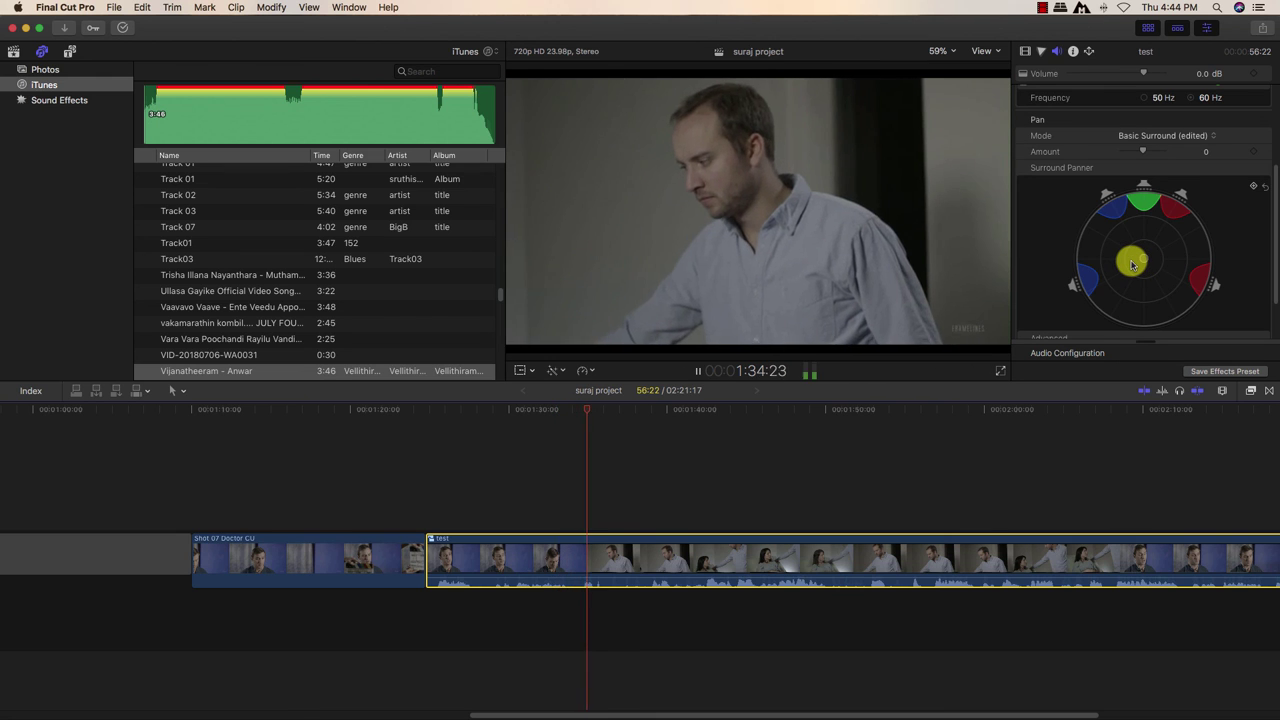
{"action": "key", "text": "space"}
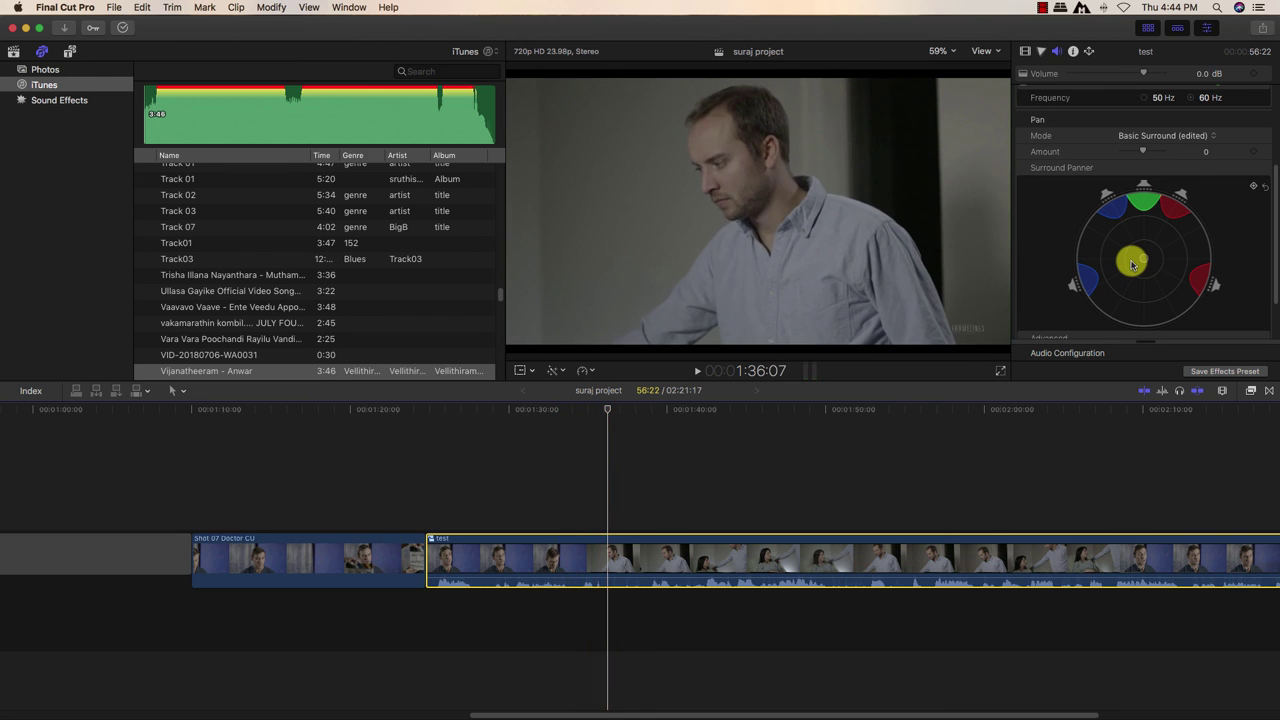